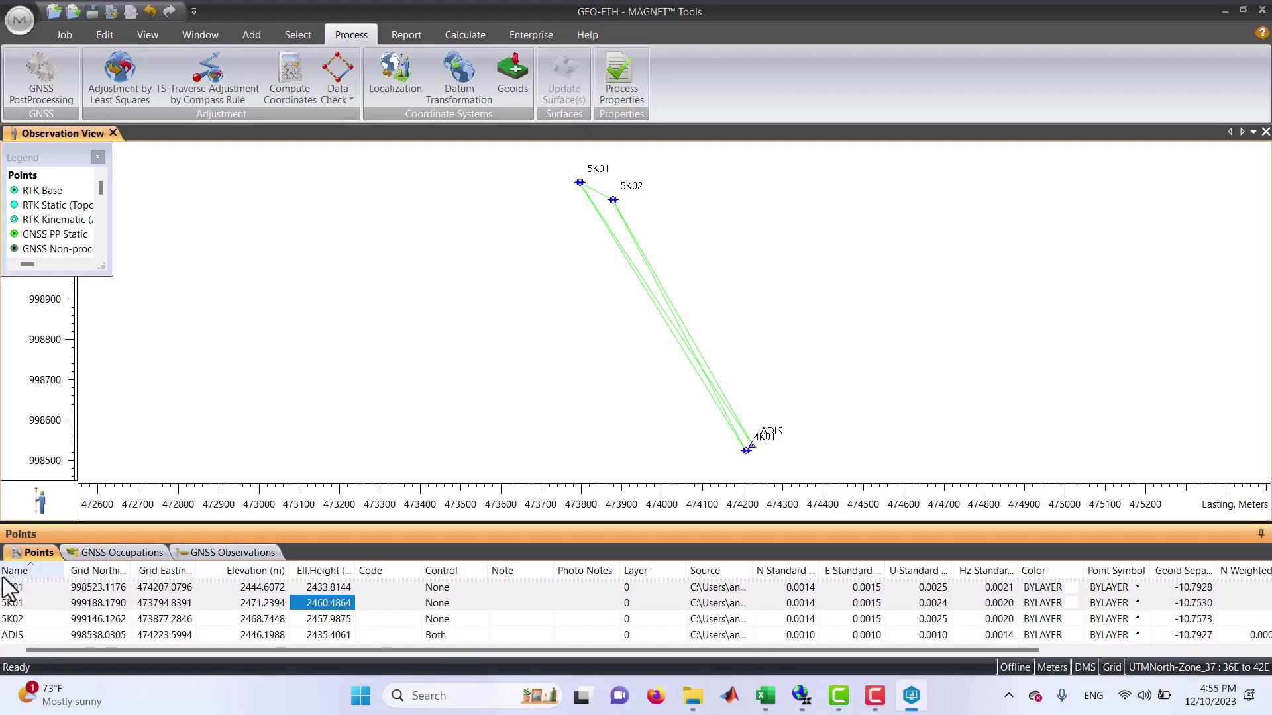
Reveal the hidden first column beside Name in the Points table and reset the table columns
left_click_drag(3, 574, 28, 573)
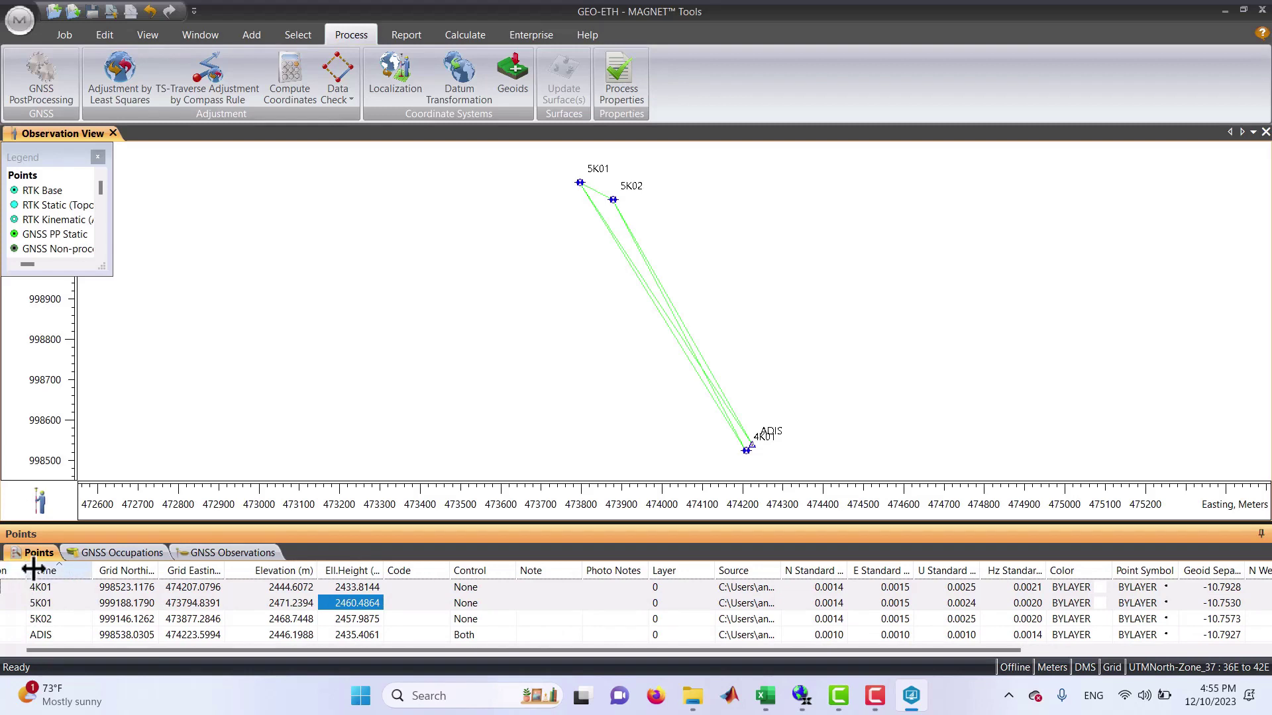
right_click(12, 576)
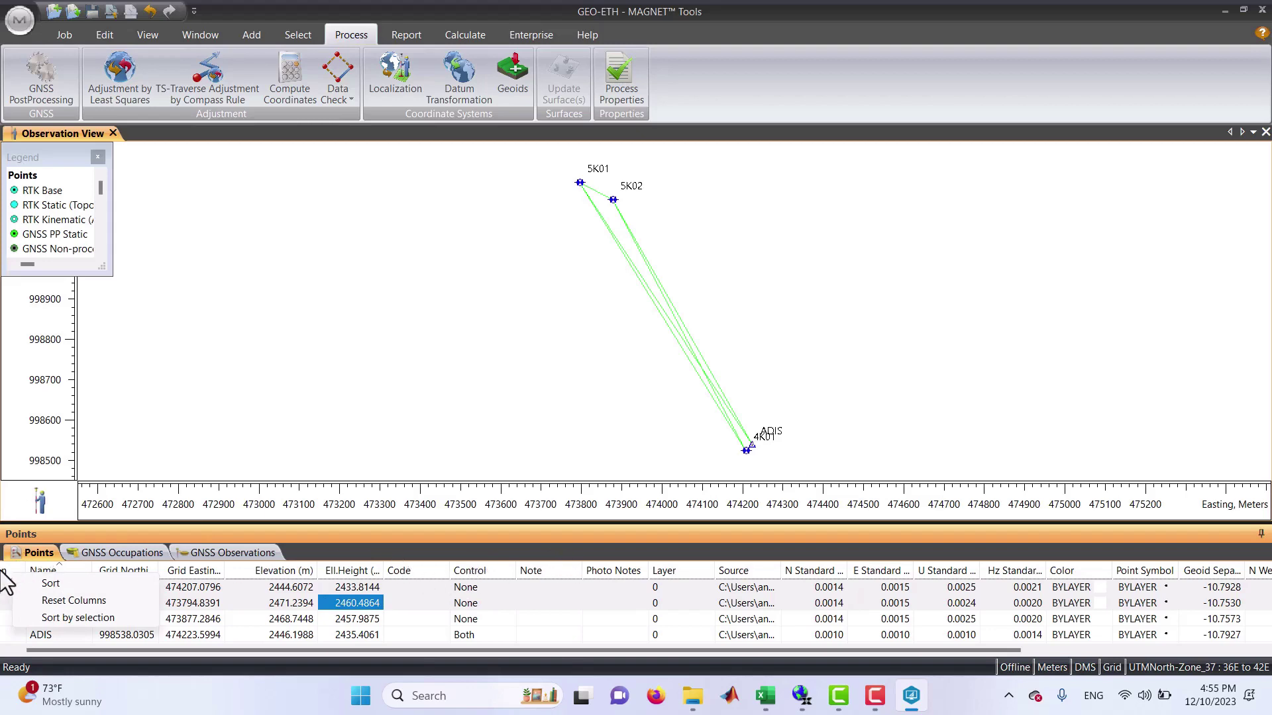
left_click(73, 600)
double_click(908, 11)
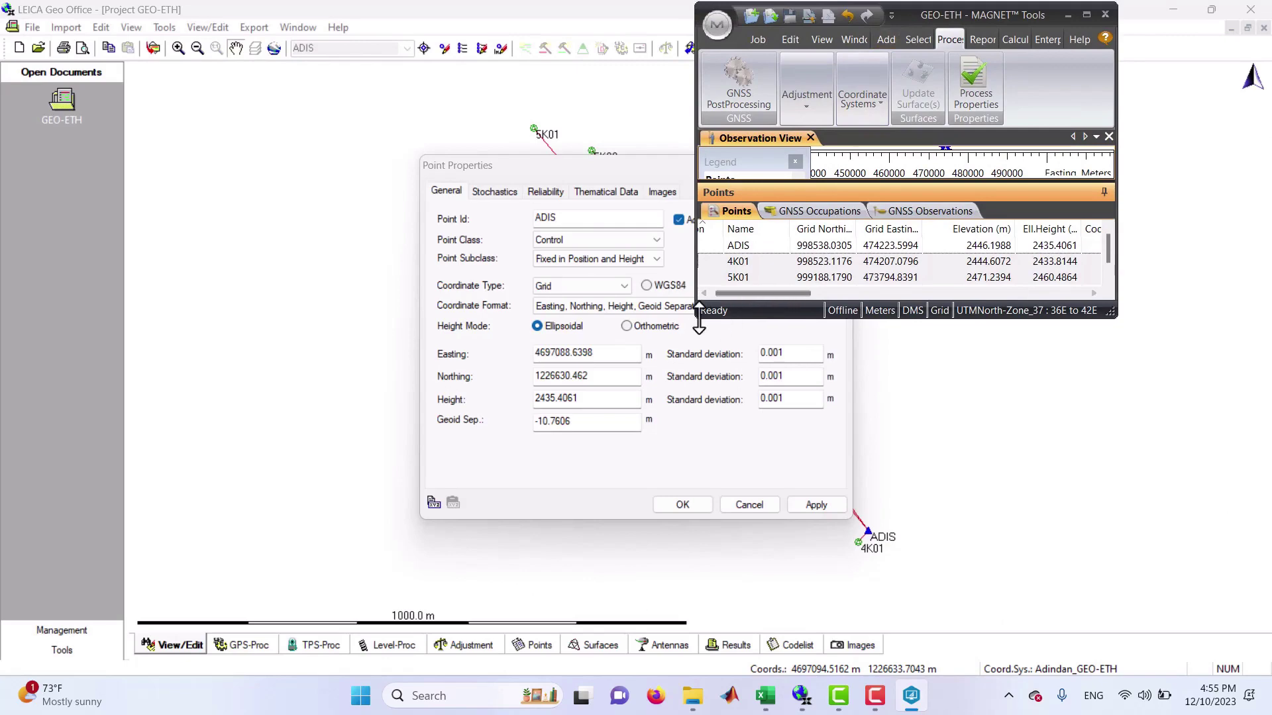
left_click_drag(701, 313, 629, 364)
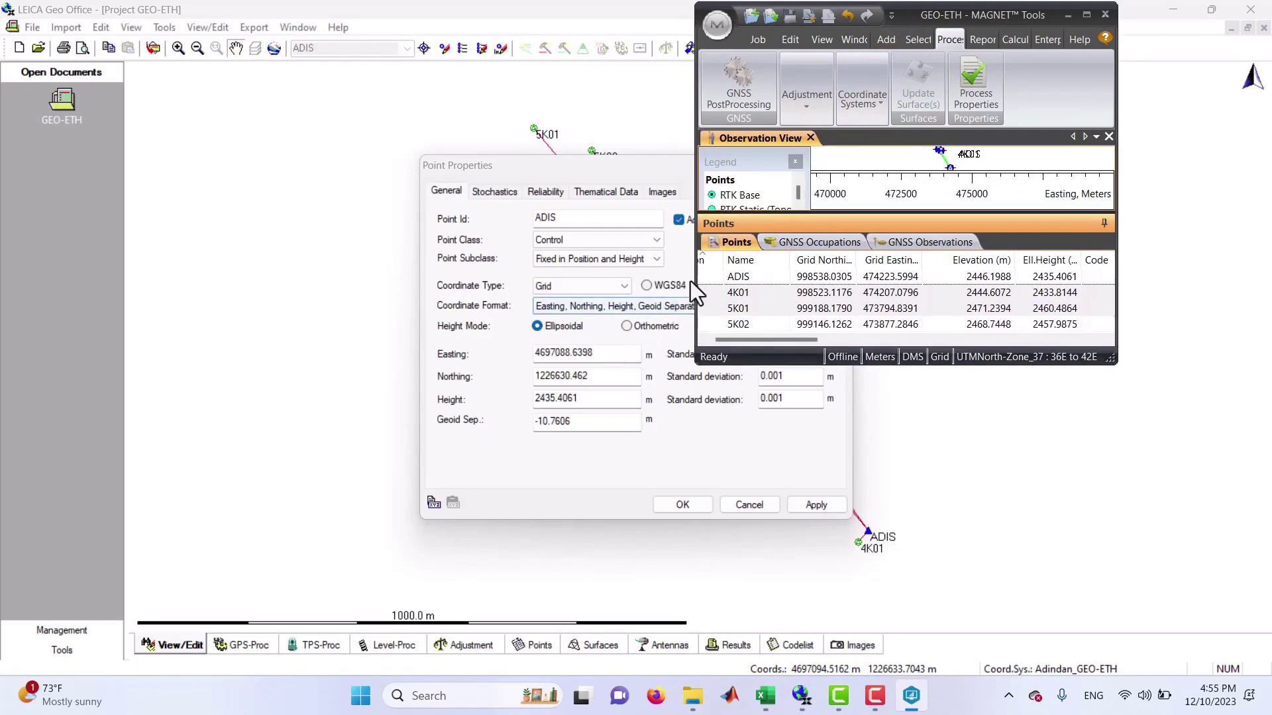
left_click_drag(695, 291, 458, 322)
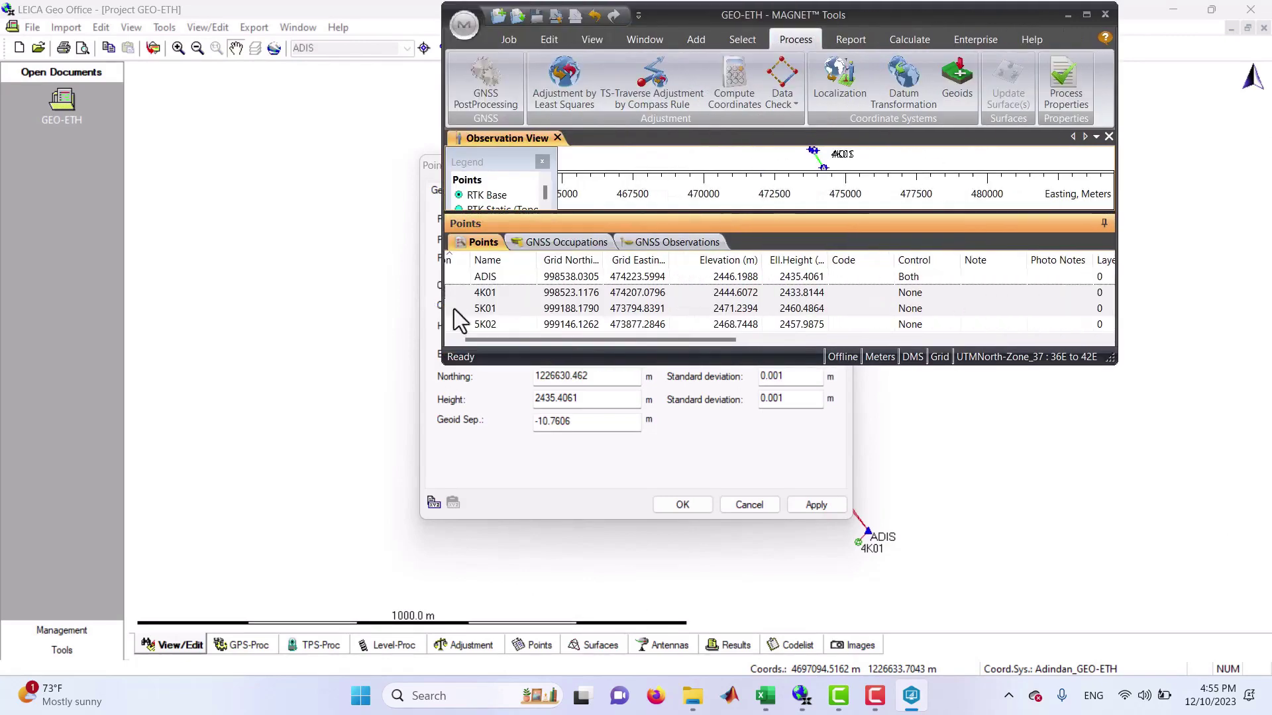
right_click(454, 269)
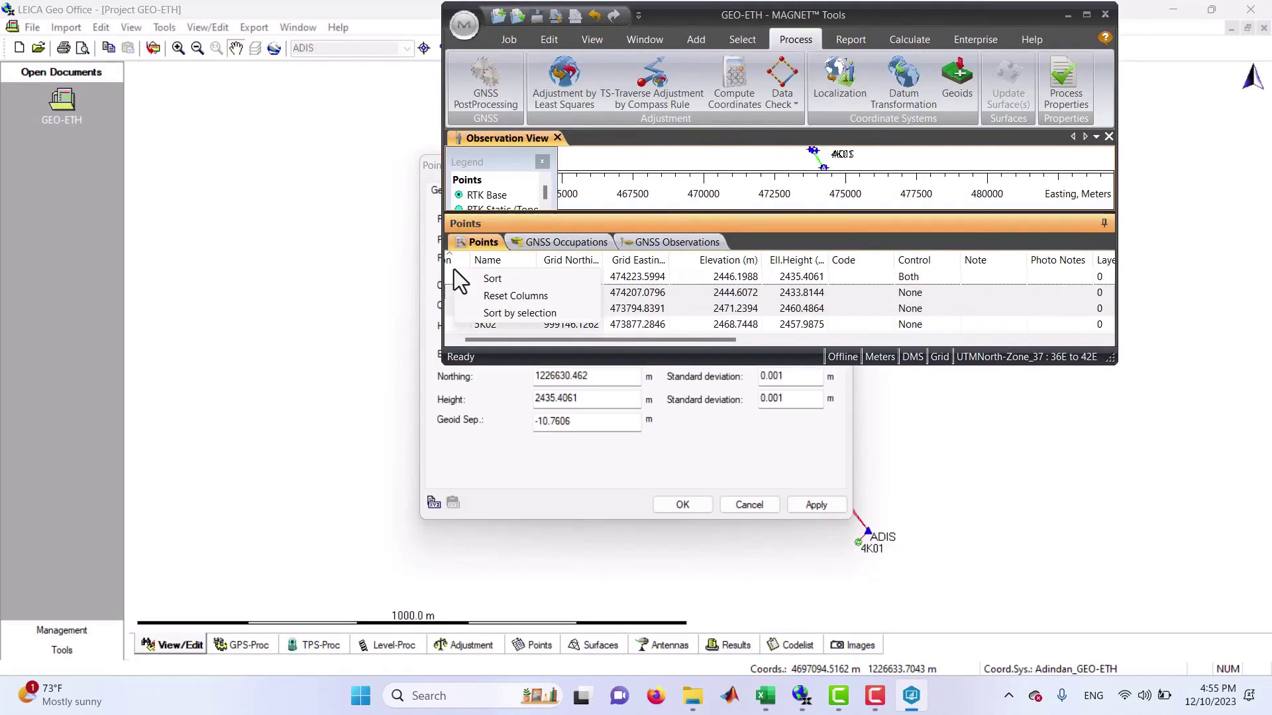
left_click(1087, 14)
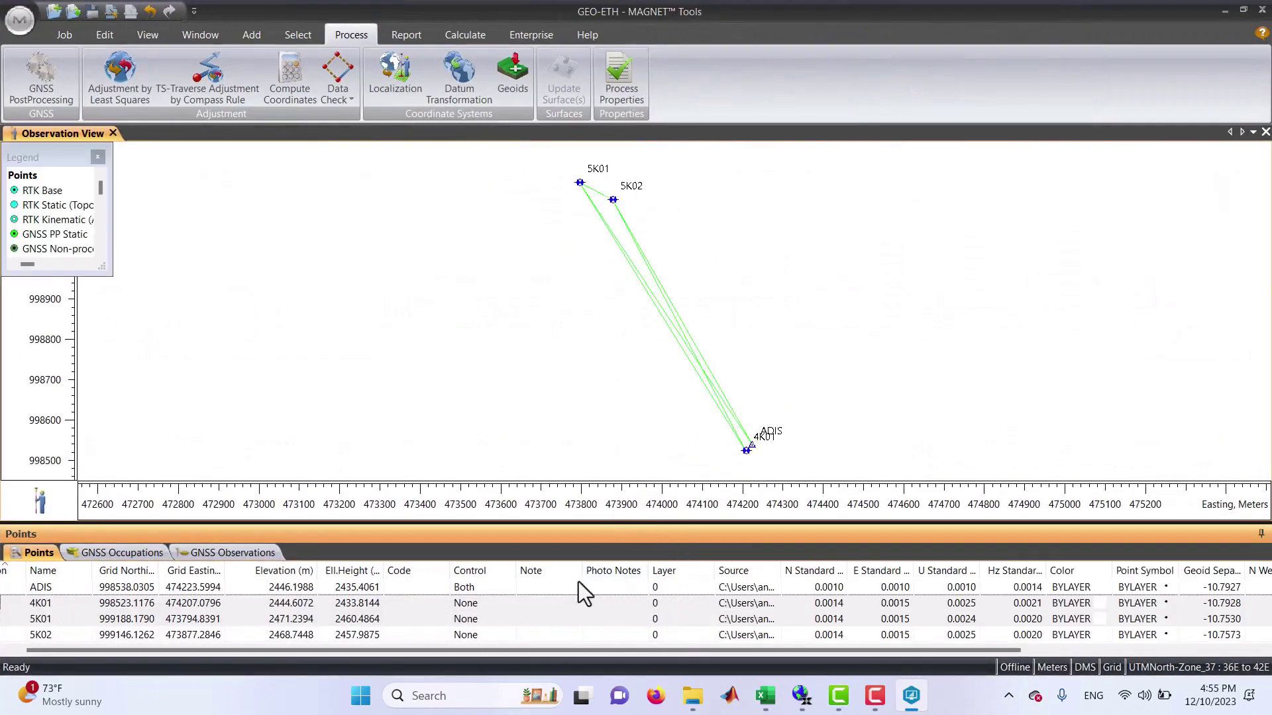
Move the Icon column to directly after the Name column in the Points table and check the GNSS Occupations table
left_click_drag(2, 605, 56, 573)
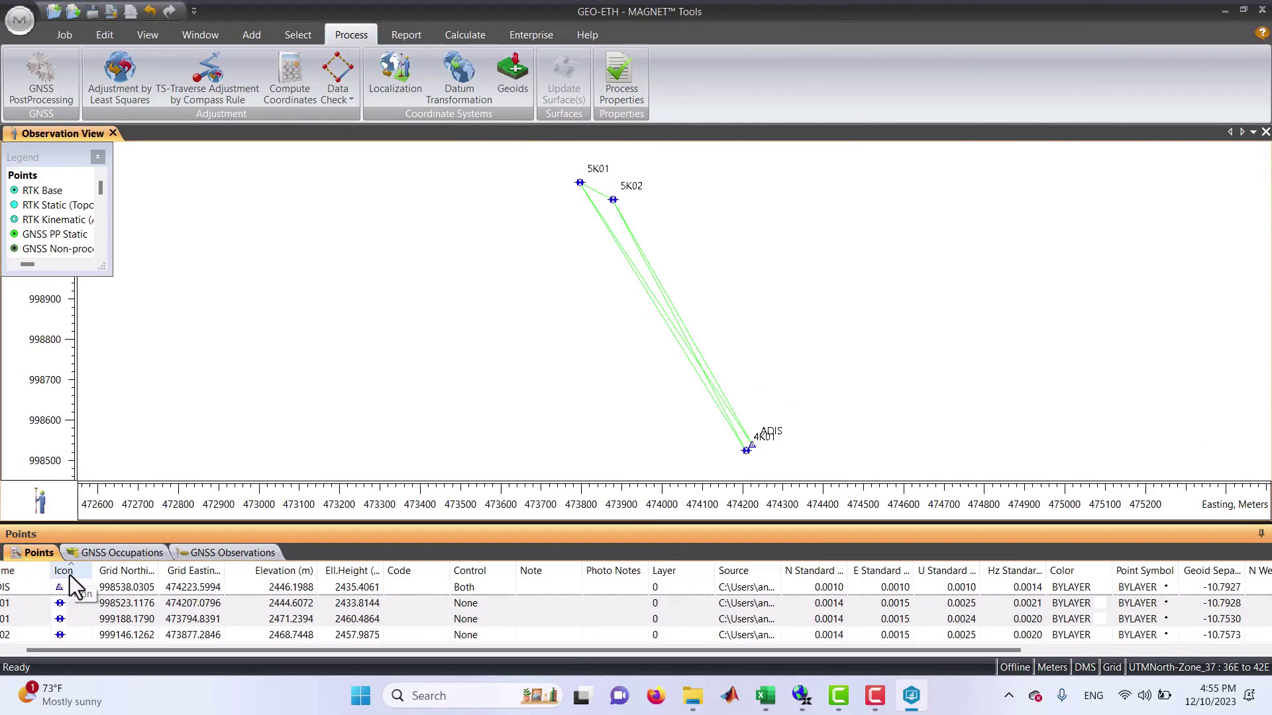
left_click(23, 553)
left_click(72, 552)
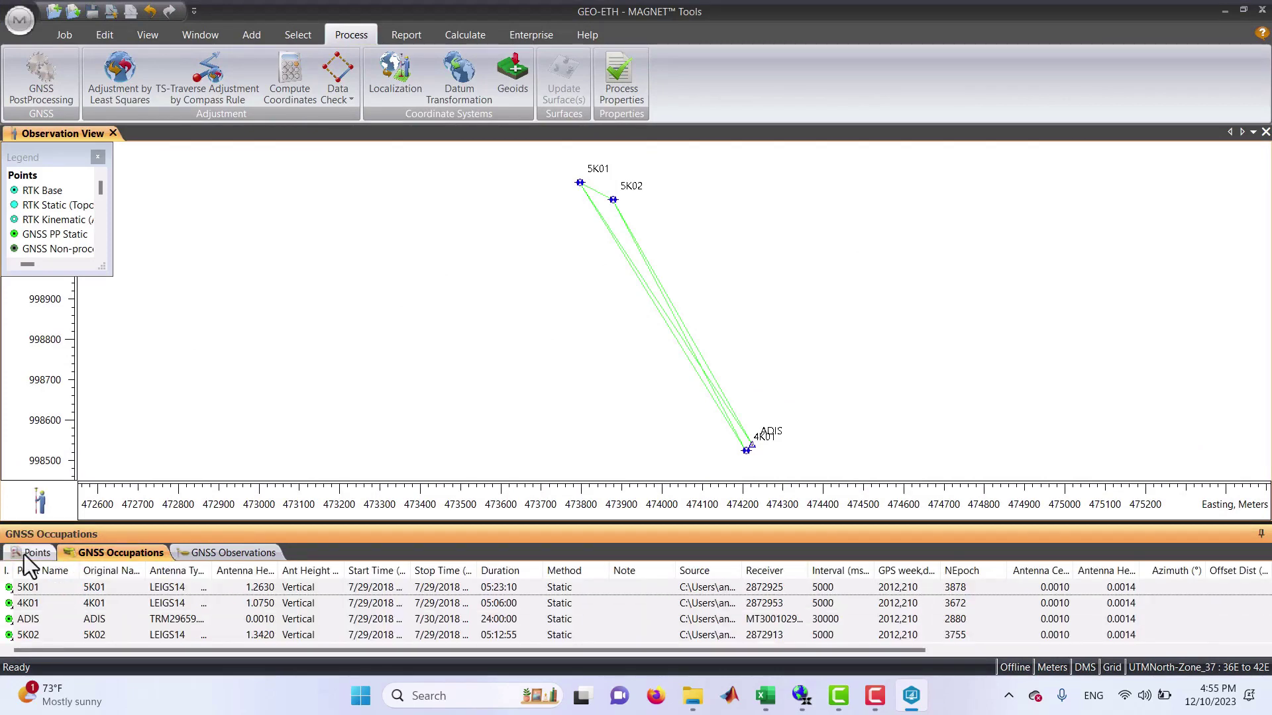
left_click(24, 554)
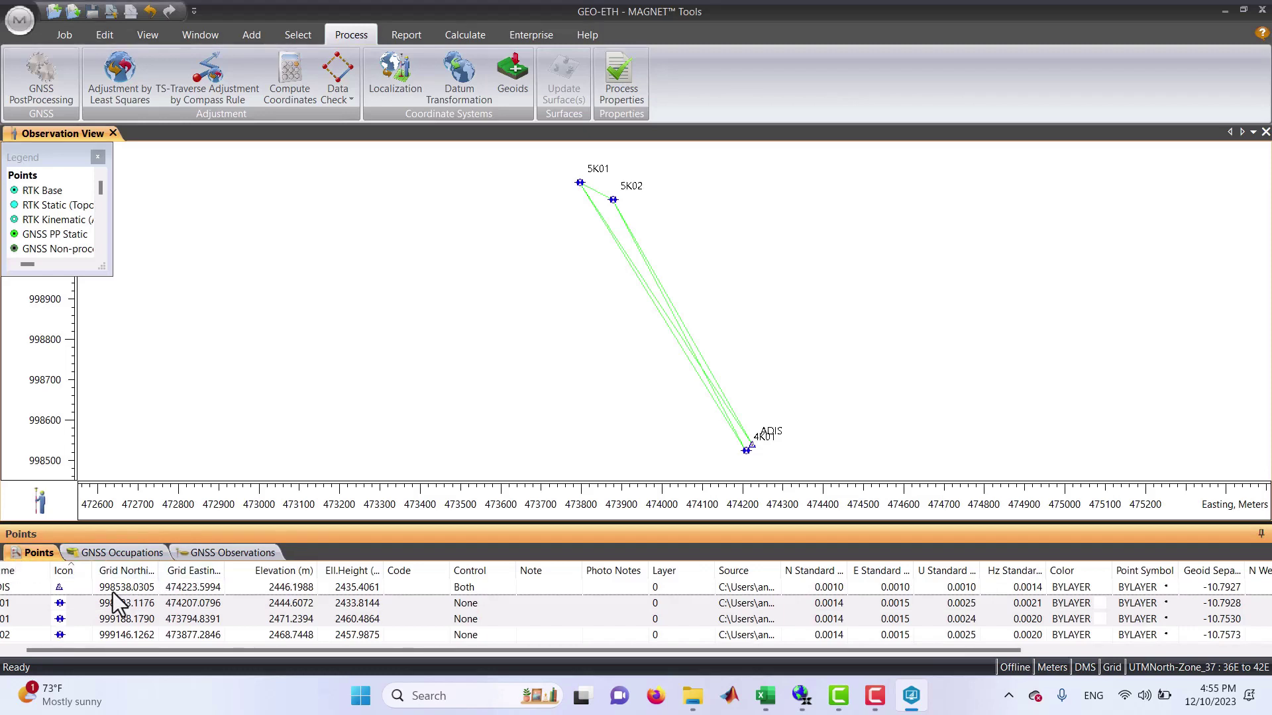
Copy the Points table rows for ADIS, 4K01, 5K01 and 5K02
left_click(17, 589)
left_click(16, 590)
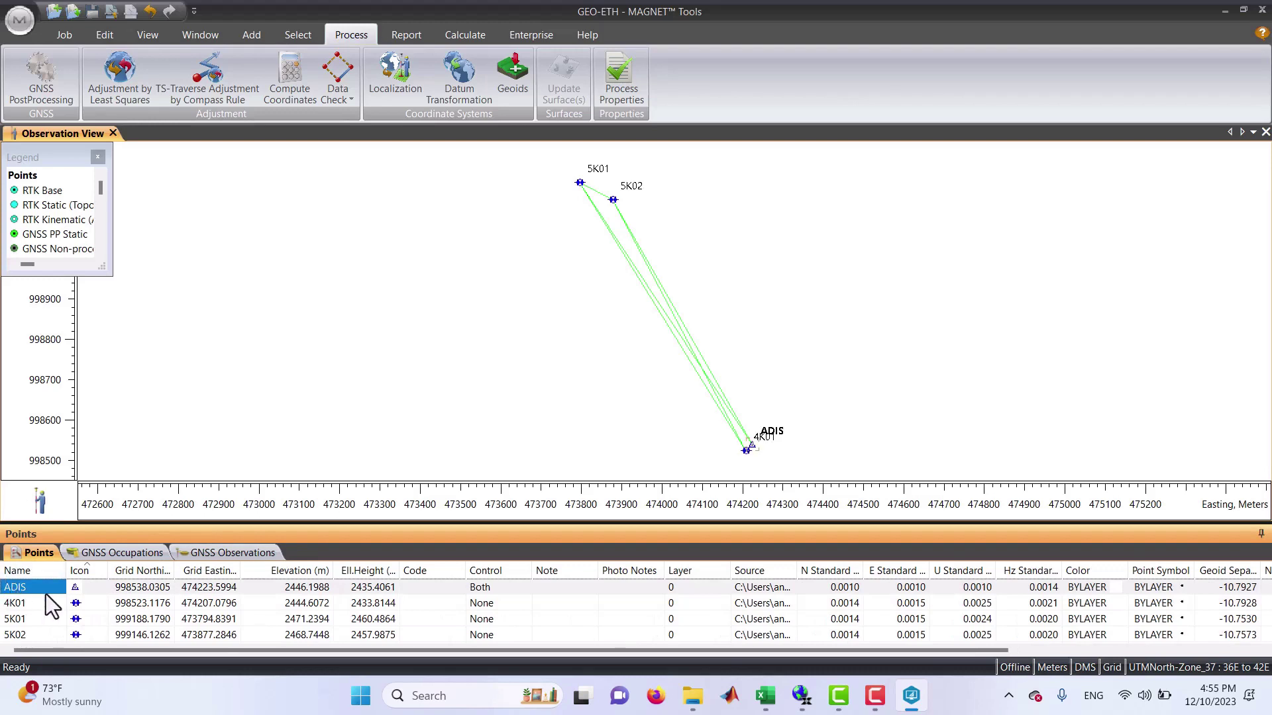
left_click(22, 632, "shift")
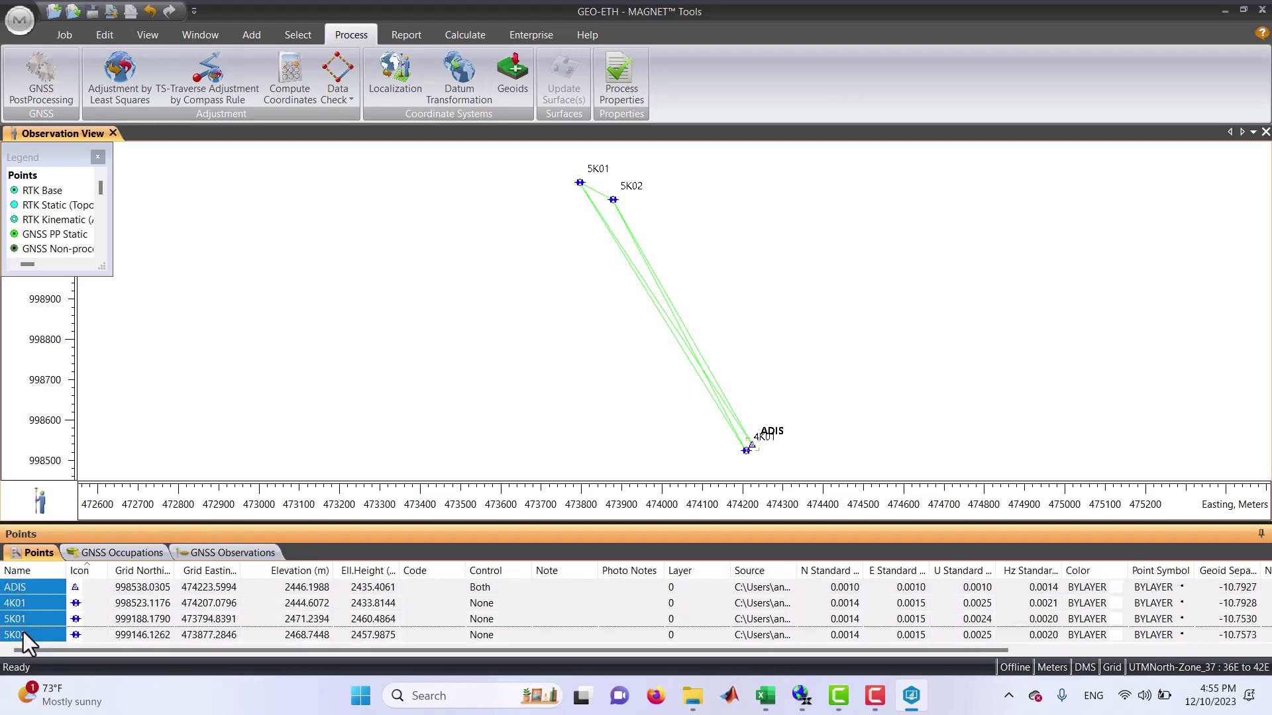
right_click(42, 602)
left_click(126, 308)
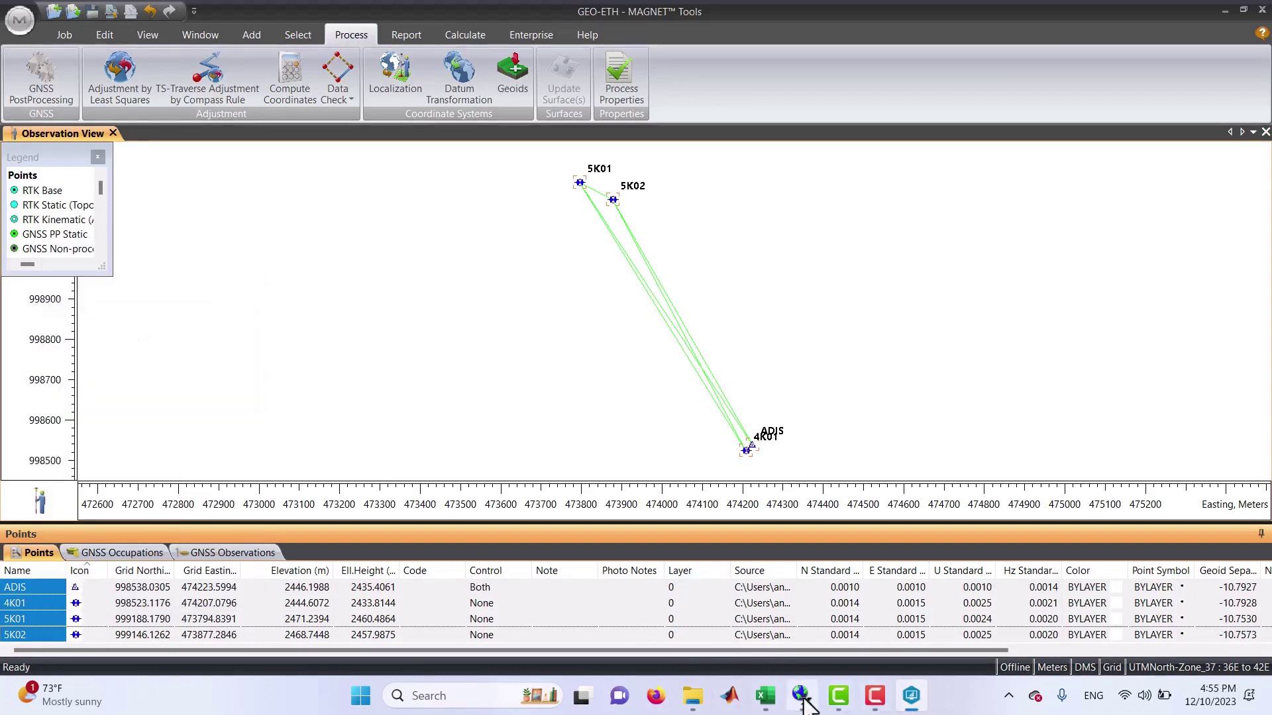
Switch to the LGO Result workbook in Excel, add a new sheet and paste the copied points table at A1
left_click(765, 696)
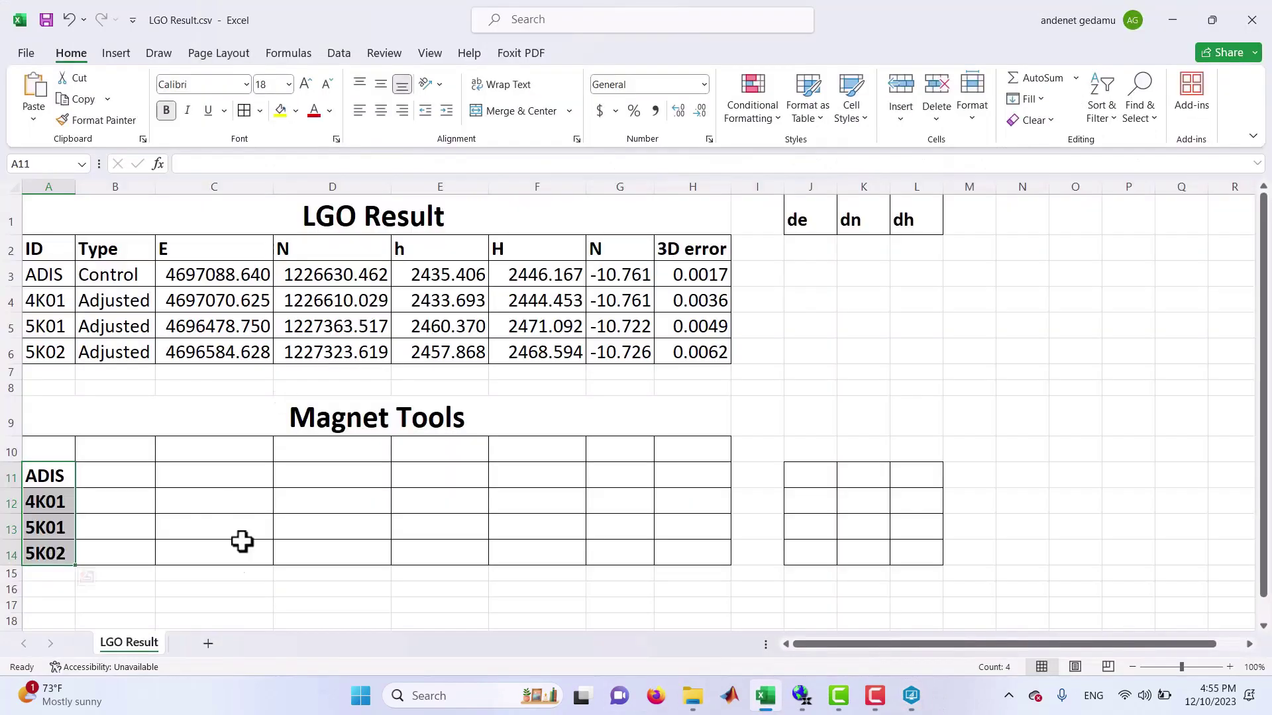
left_click(202, 646)
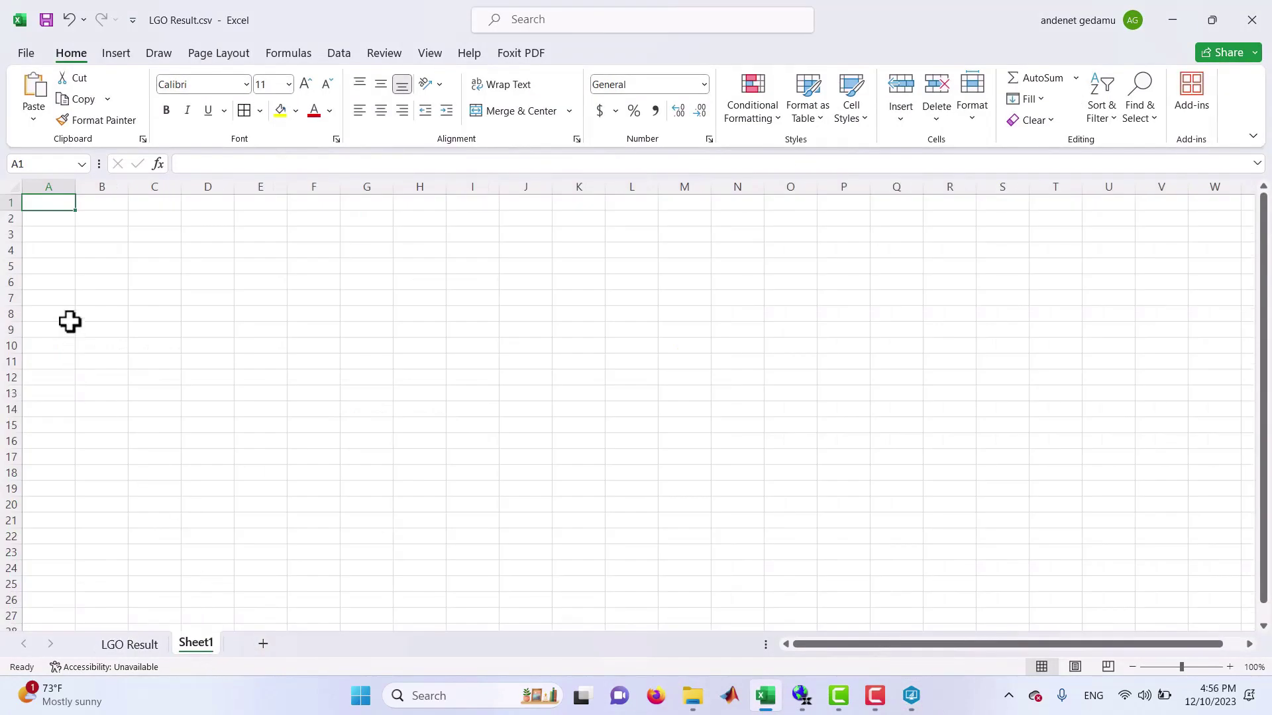
right_click(48, 204)
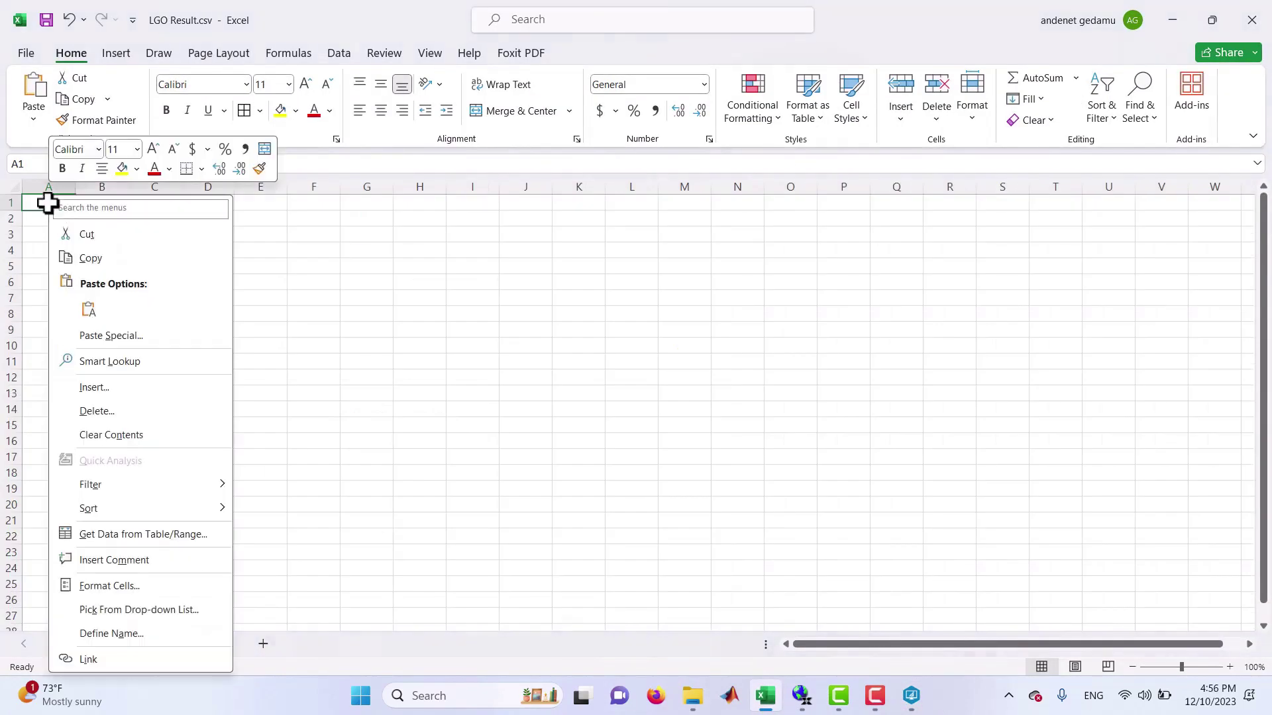
left_click(88, 310)
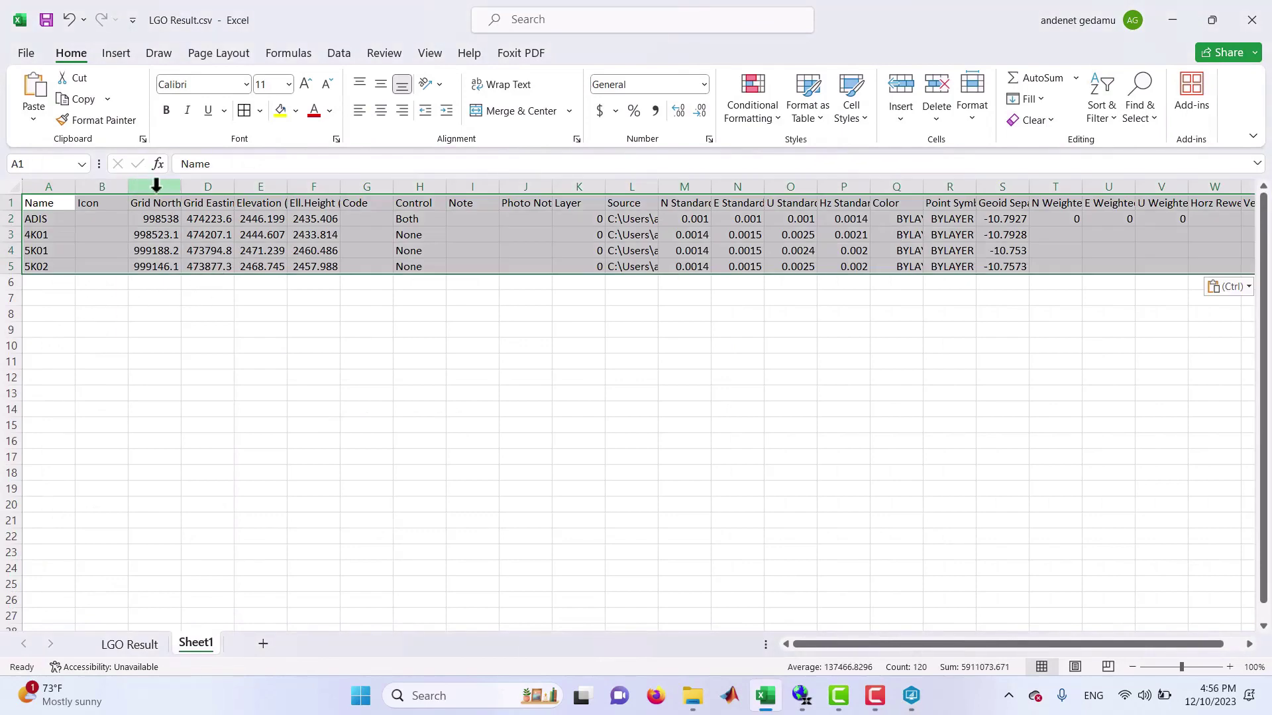
Move the Grid Easting column to directly after the Name column by inserting the cut cells
left_click(202, 187)
right_click(207, 188)
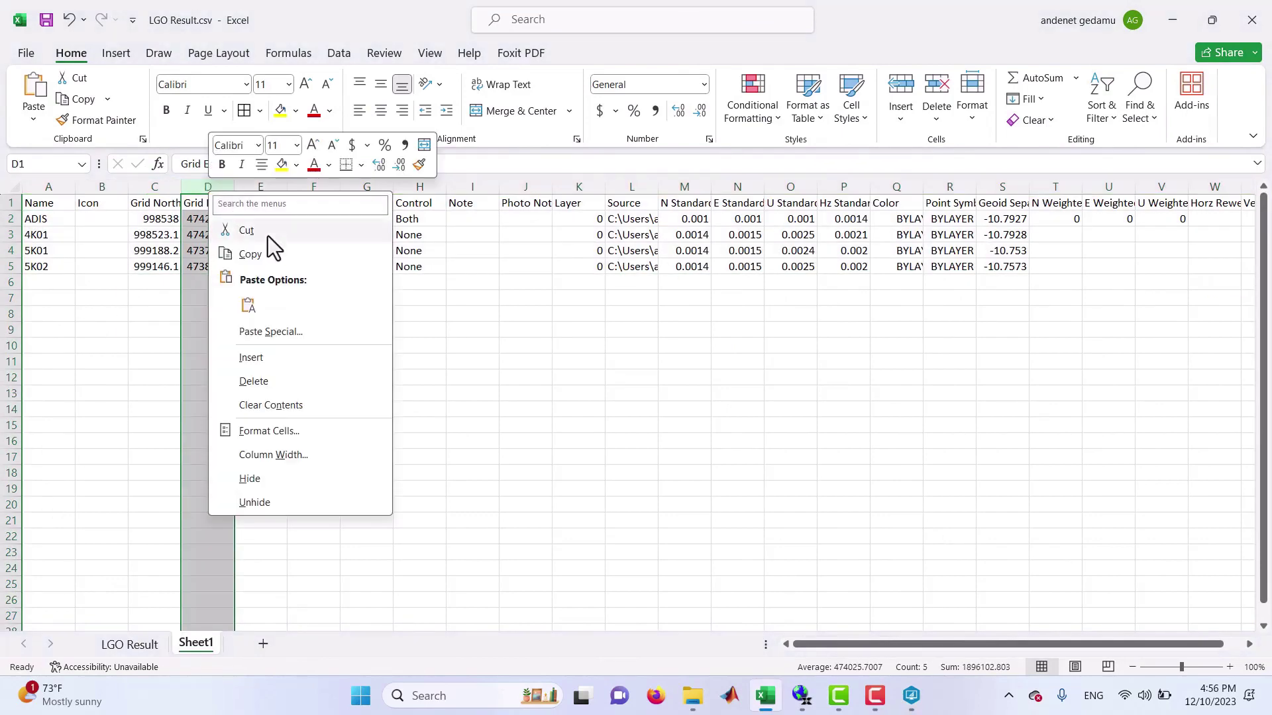
key("Escape")
key("ctrl+x")
left_click(94, 188)
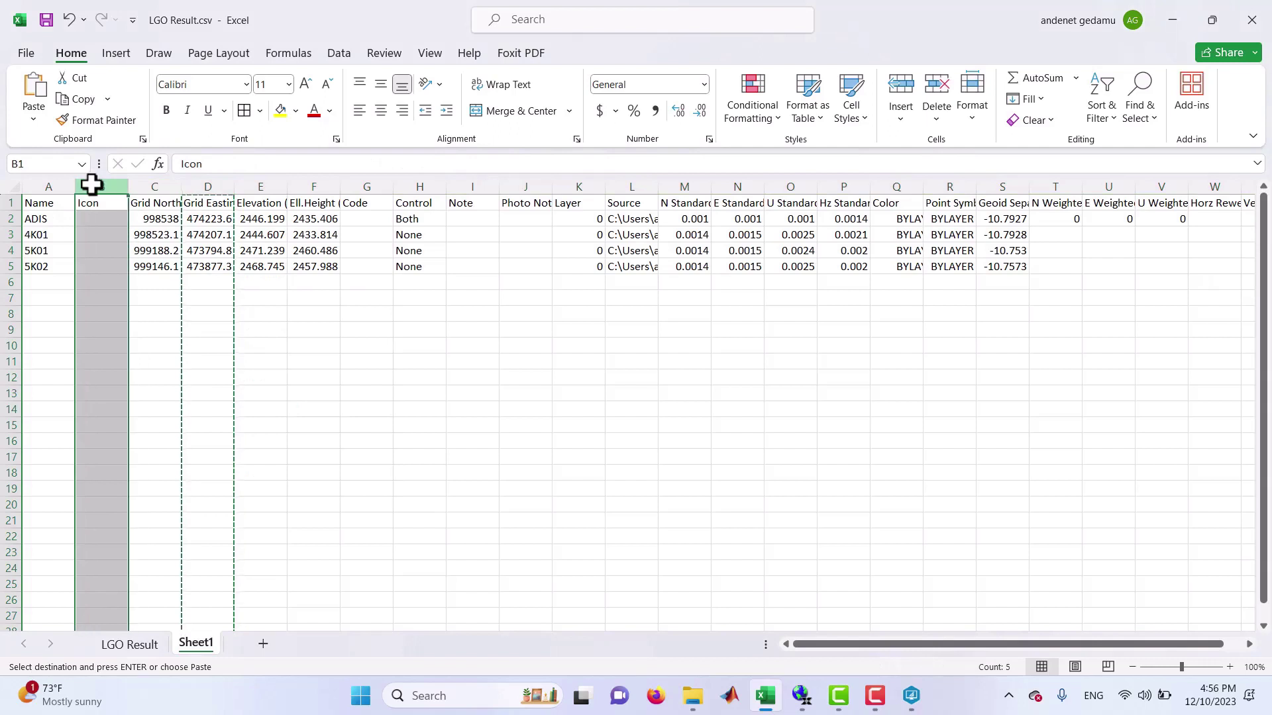
right_click(94, 189)
left_click(153, 353)
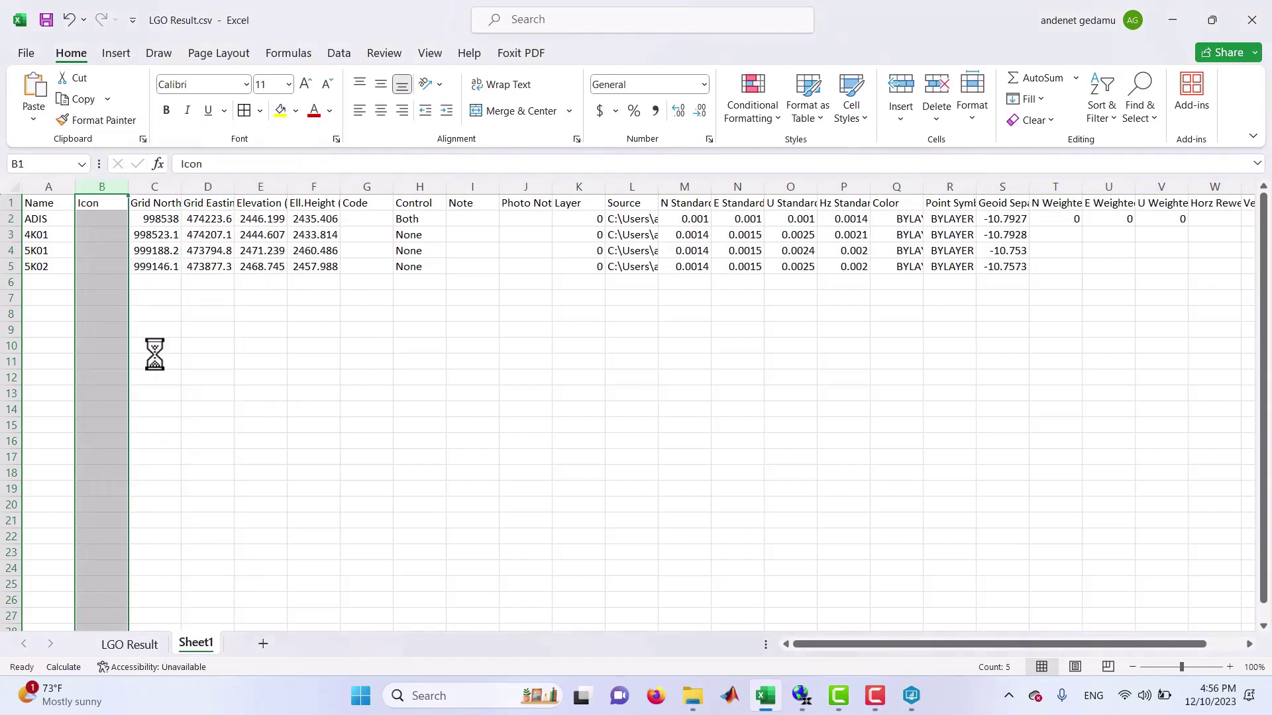
Delete the empty Icon column and autofit the width of the Elevation (m) column
left_click(159, 188)
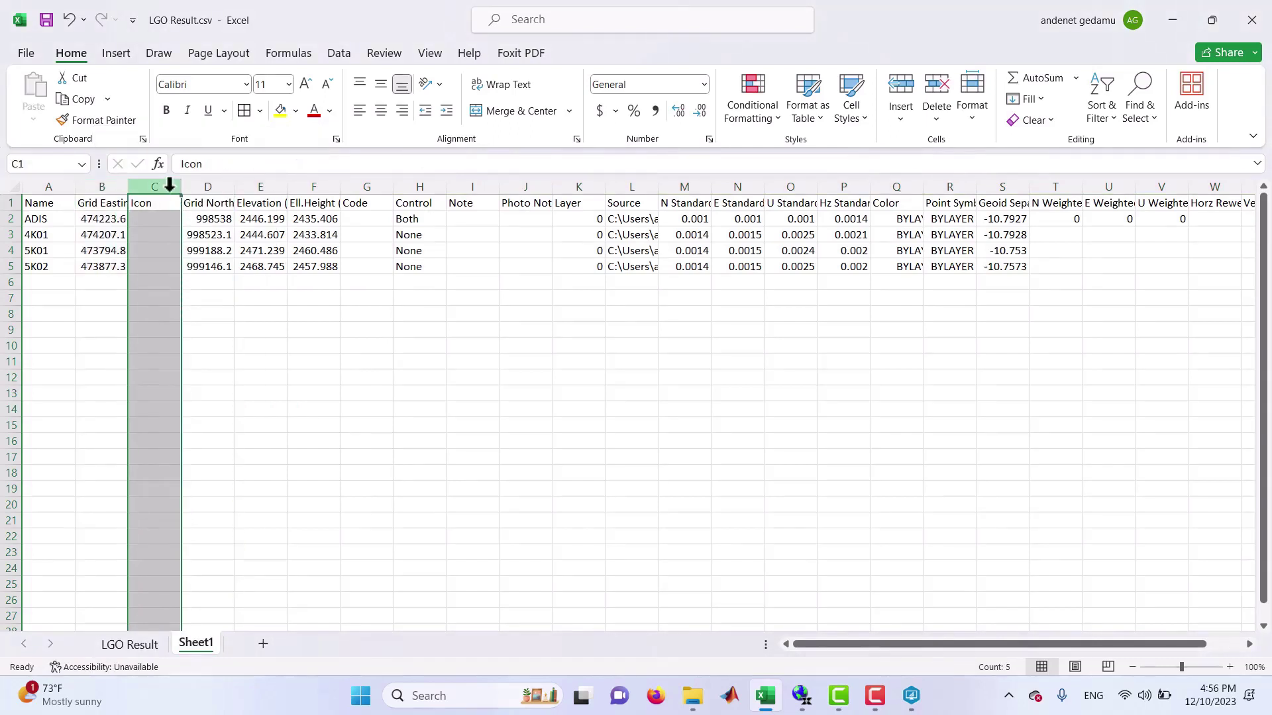
right_click(165, 190)
left_click(232, 383)
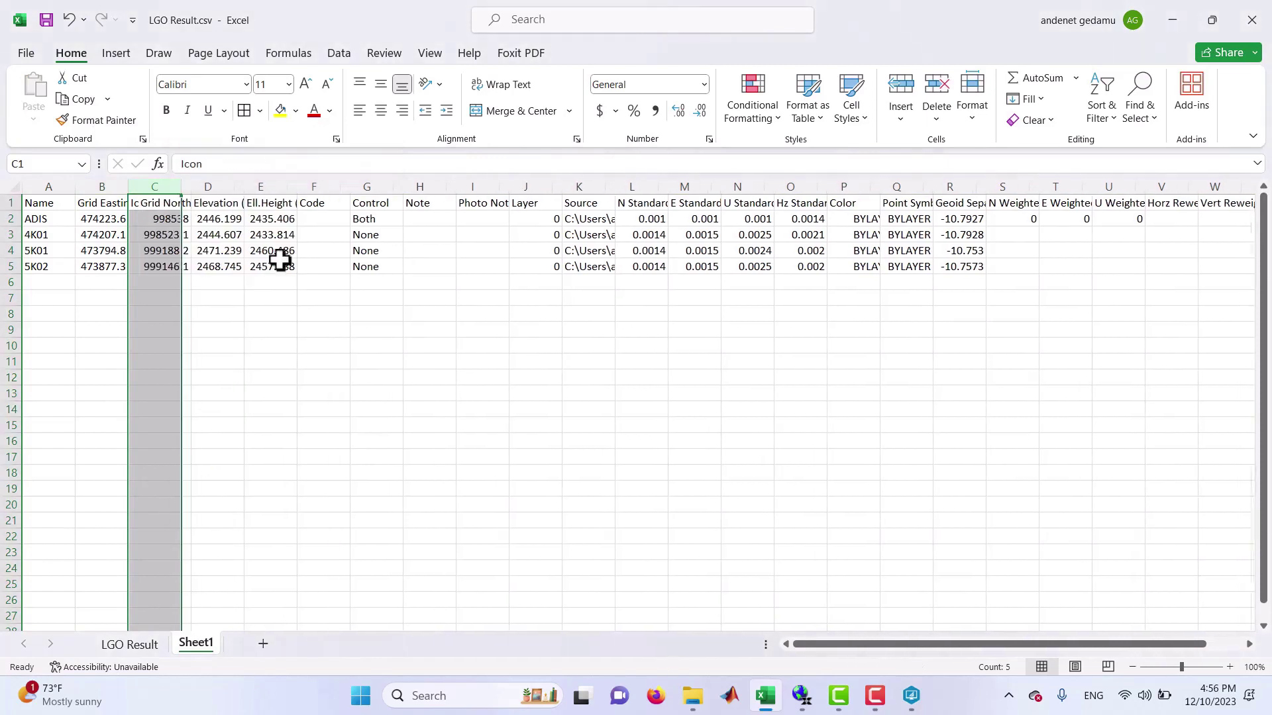
double_click(234, 187)
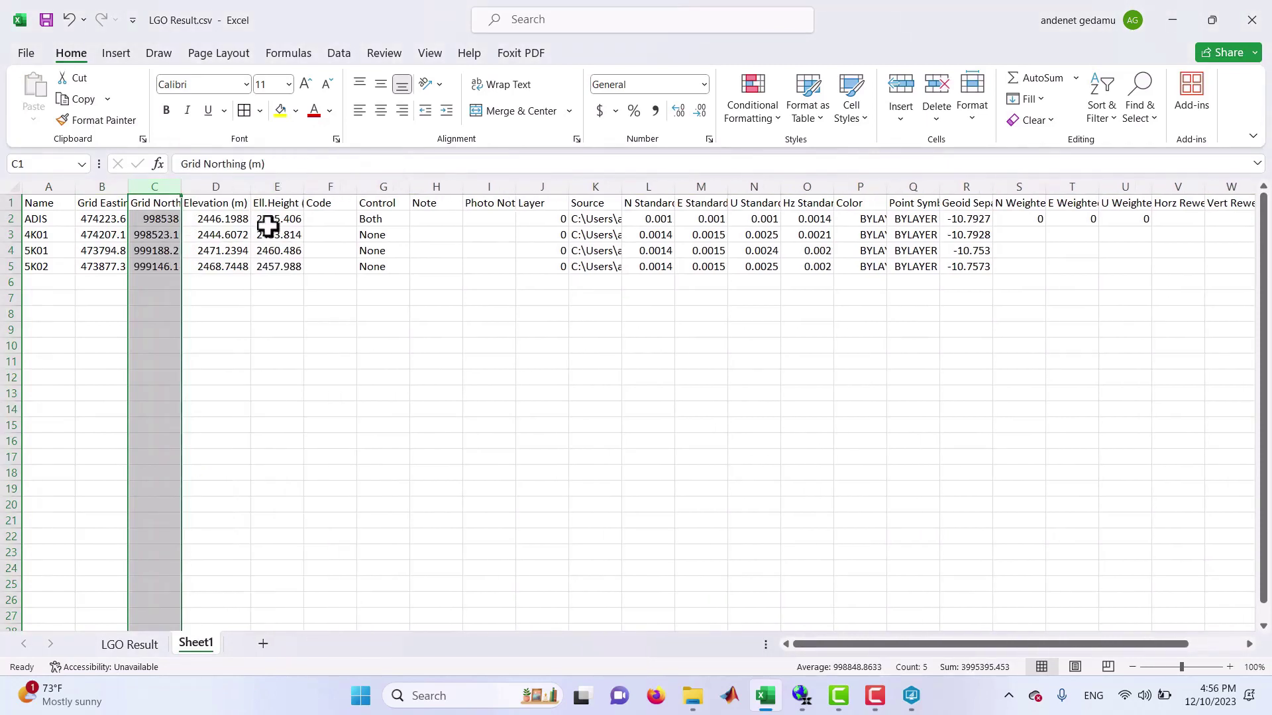
Move the Ell.Height column in front of the Elevation (m) column by inserting the cut cells
left_click(280, 187)
right_click(282, 188)
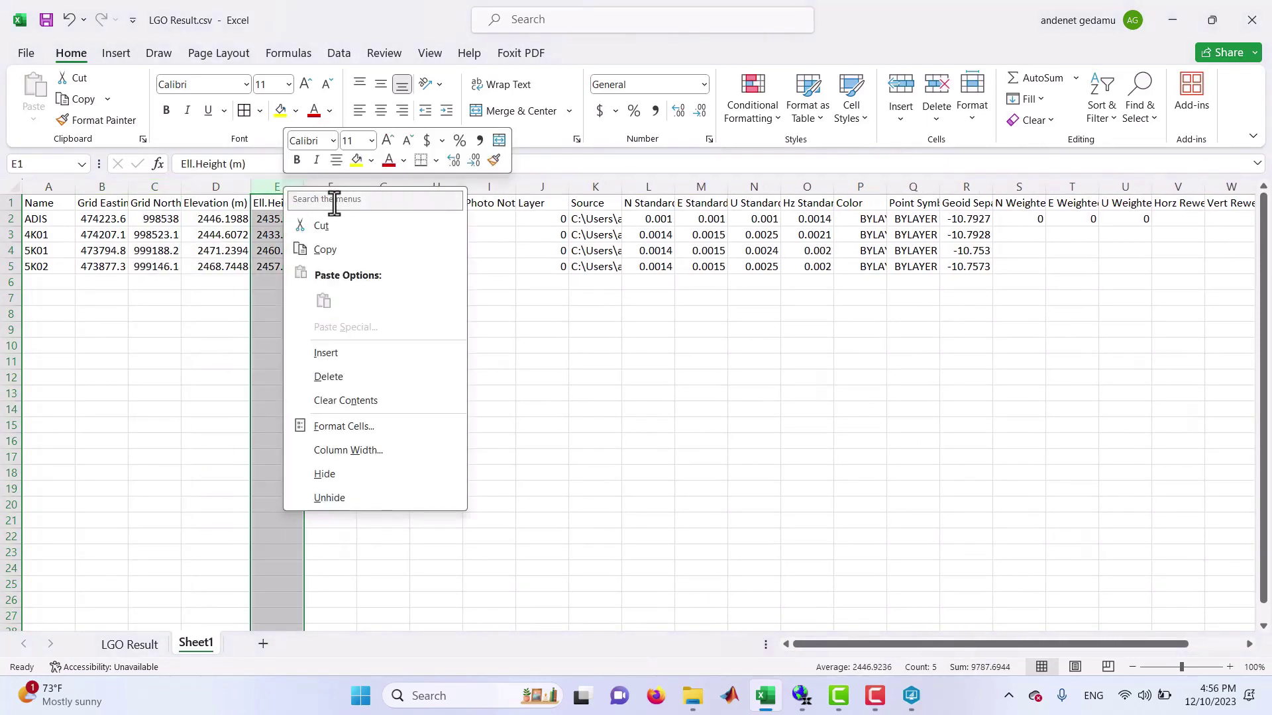
left_click(321, 226)
left_click(207, 186)
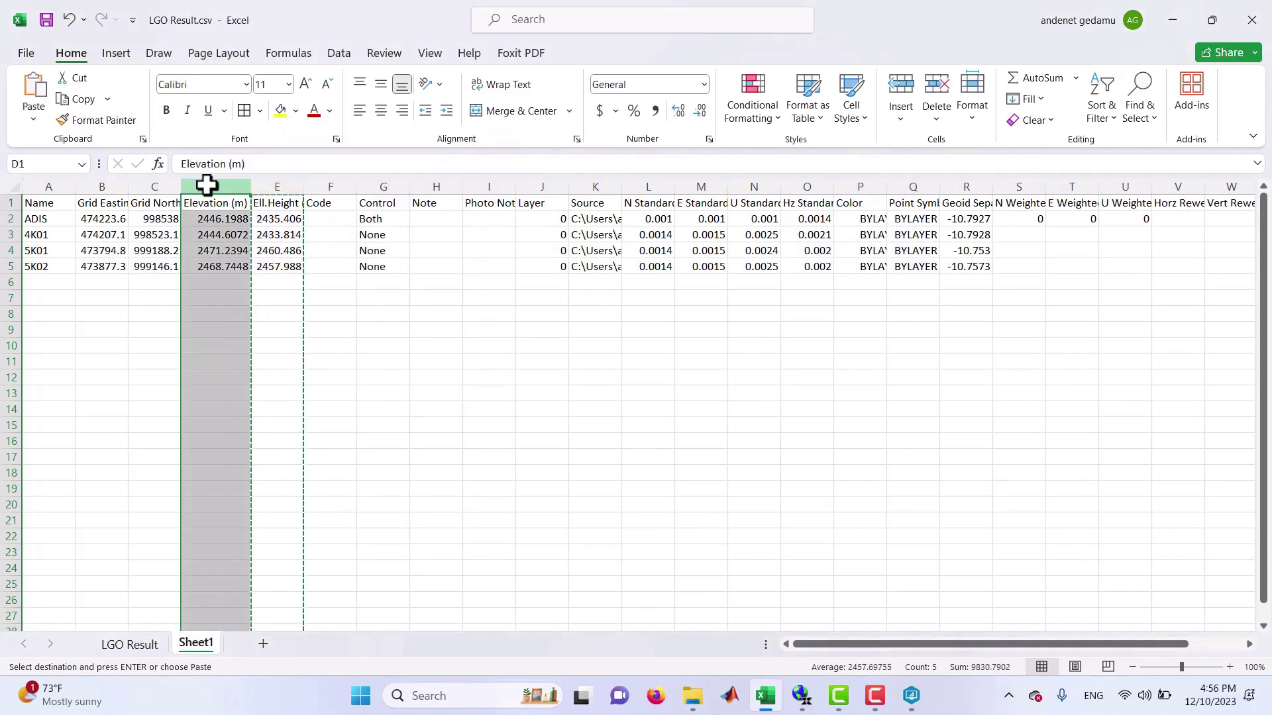
right_click(209, 183)
left_click(277, 351)
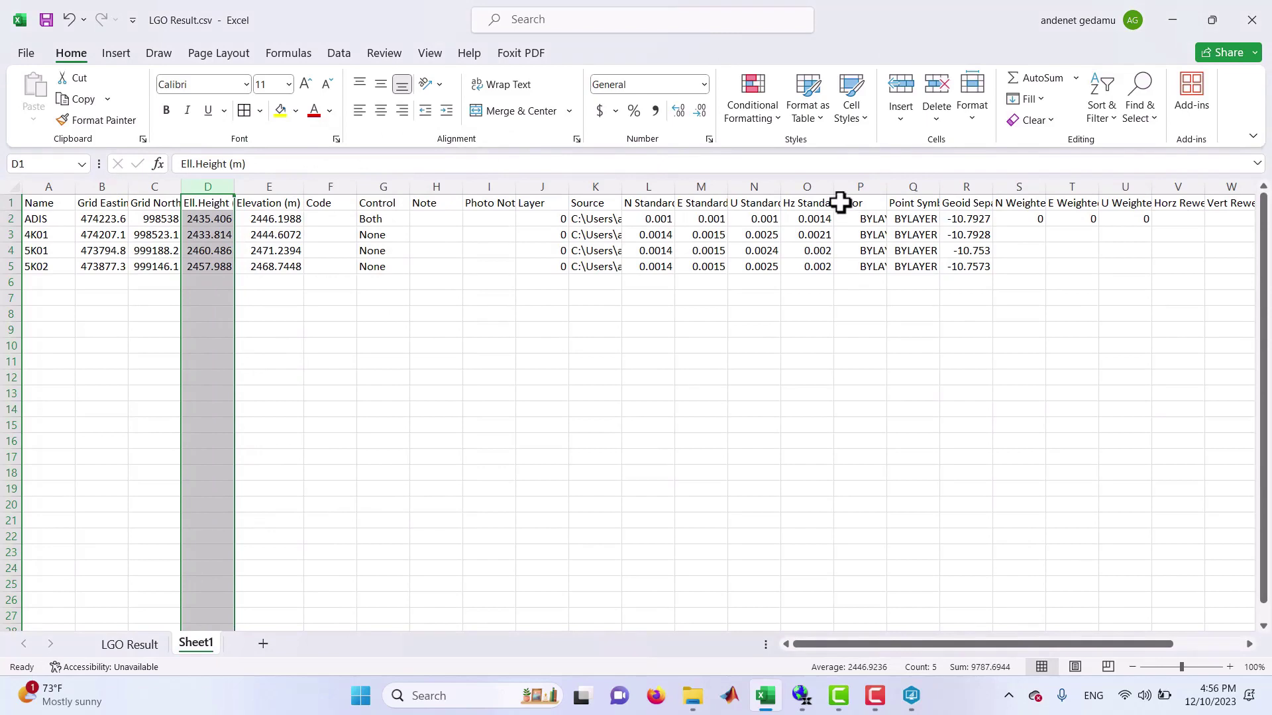
Delete all columns from Code through Vert Reweight, F to W
left_click_drag(330, 188, 1126, 187)
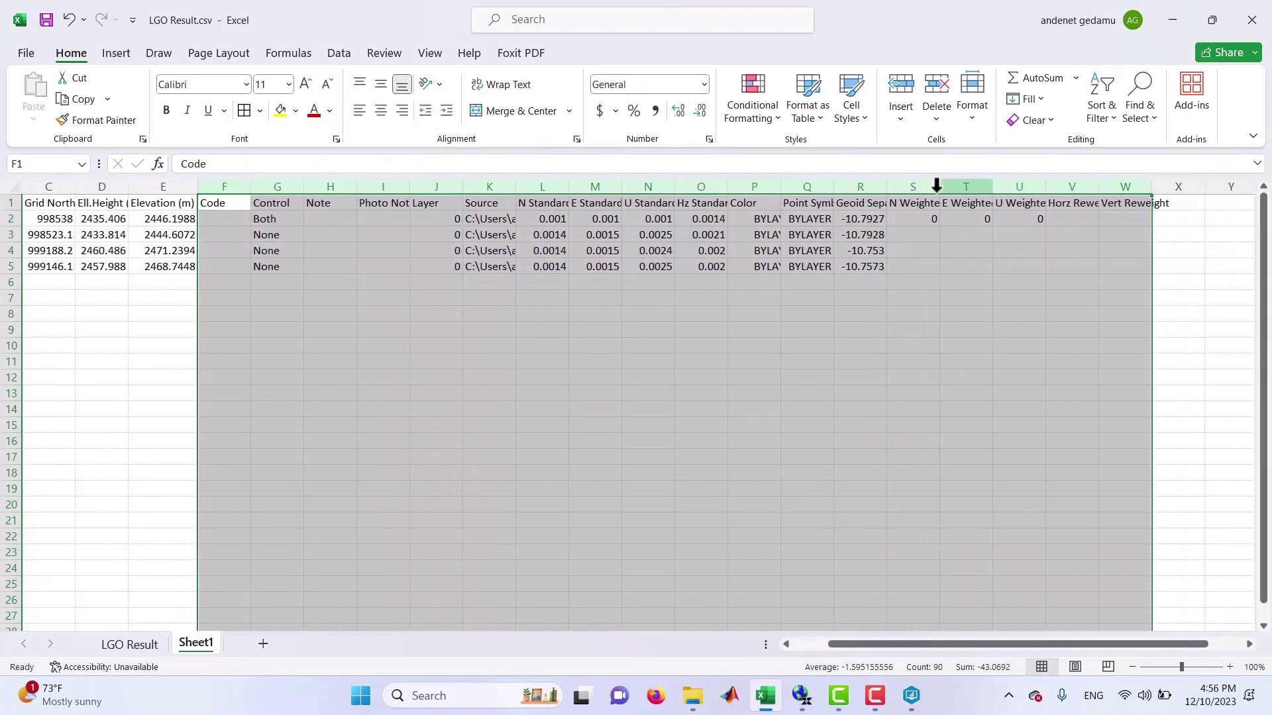
right_click(684, 211)
left_click(746, 398)
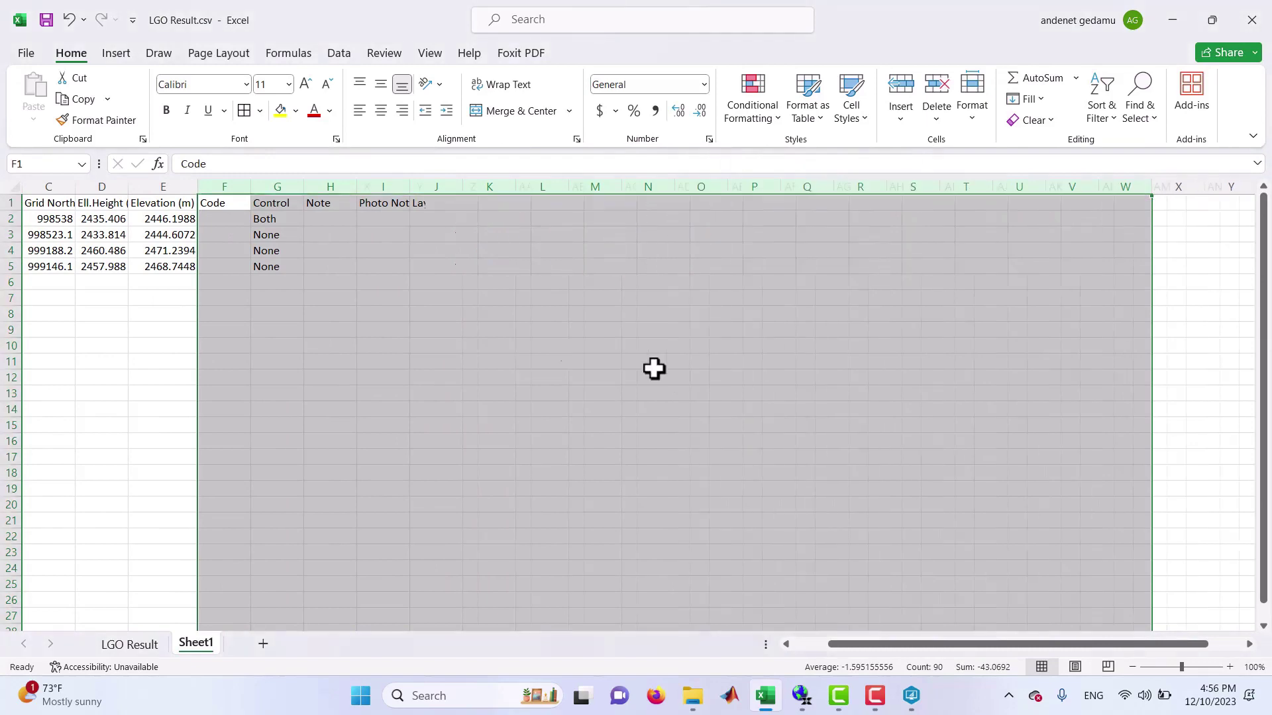
left_click_drag(835, 644, 682, 626)
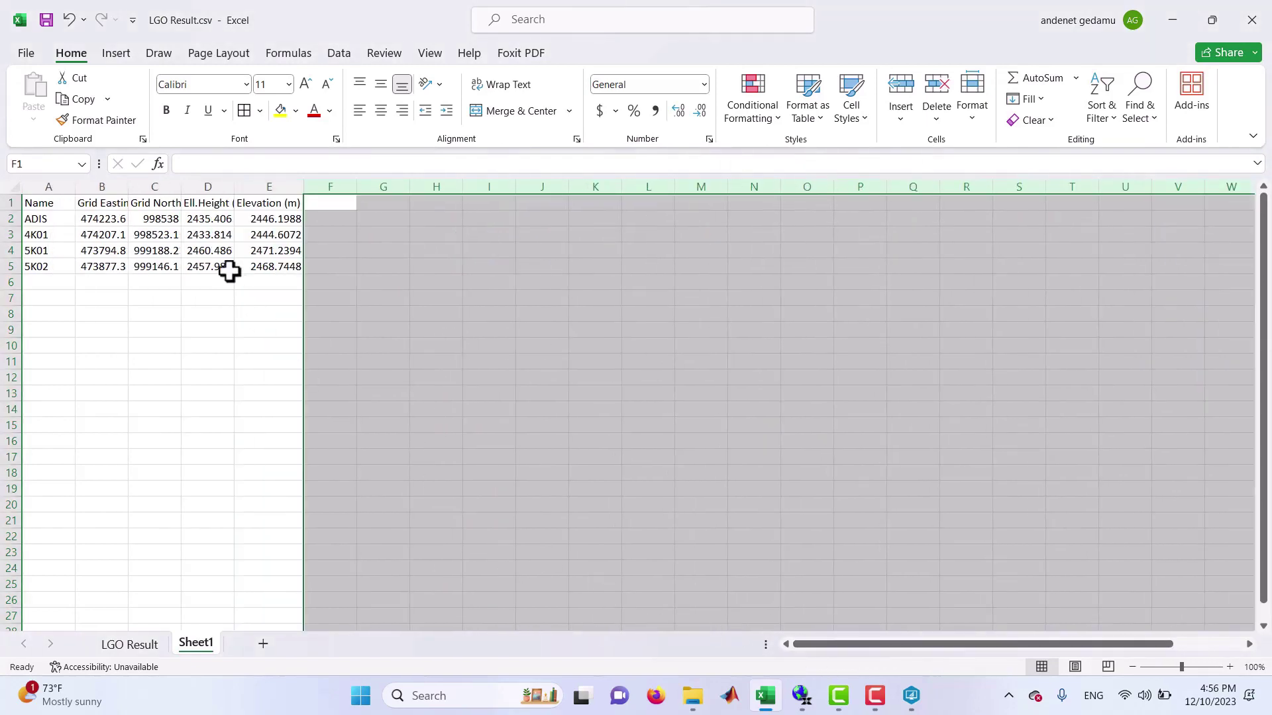
Copy the coordinates and heights in B2:E5 and paste them at C11 of the Magnet Tools table on the LGO Result sheet
left_click_drag(52, 205, 247, 249)
left_click(205, 245)
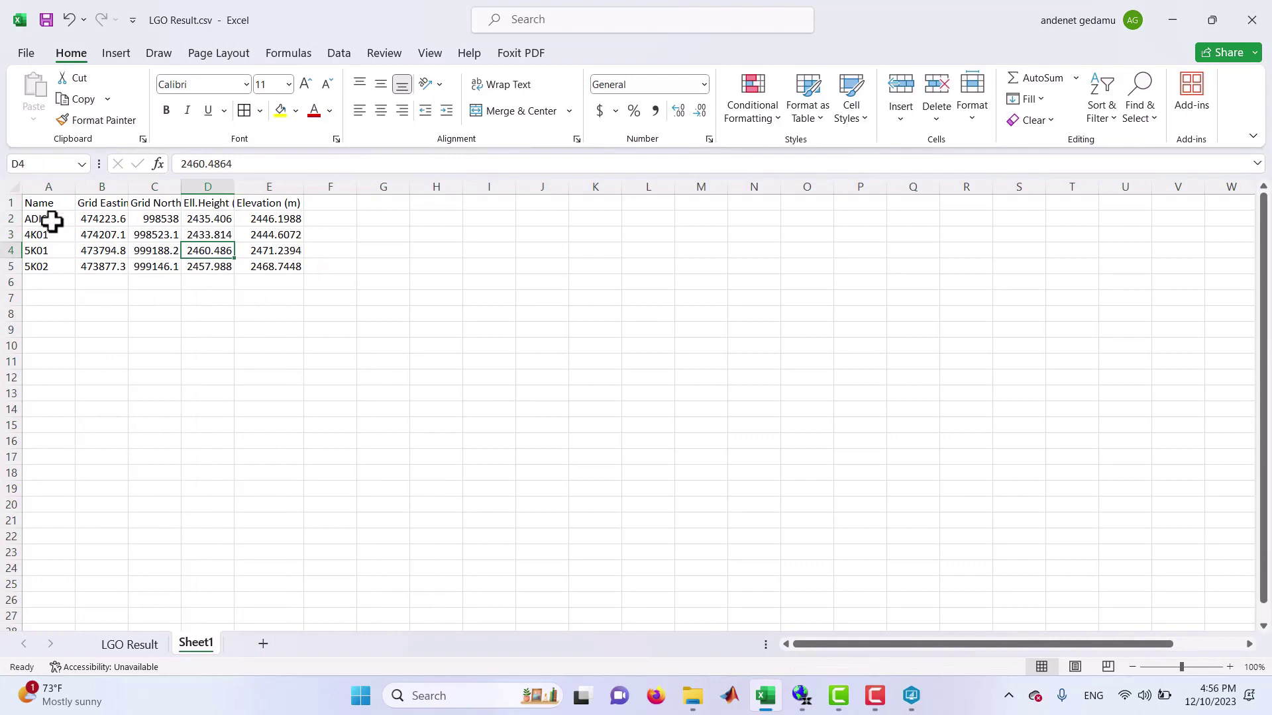
left_click_drag(96, 216, 285, 261)
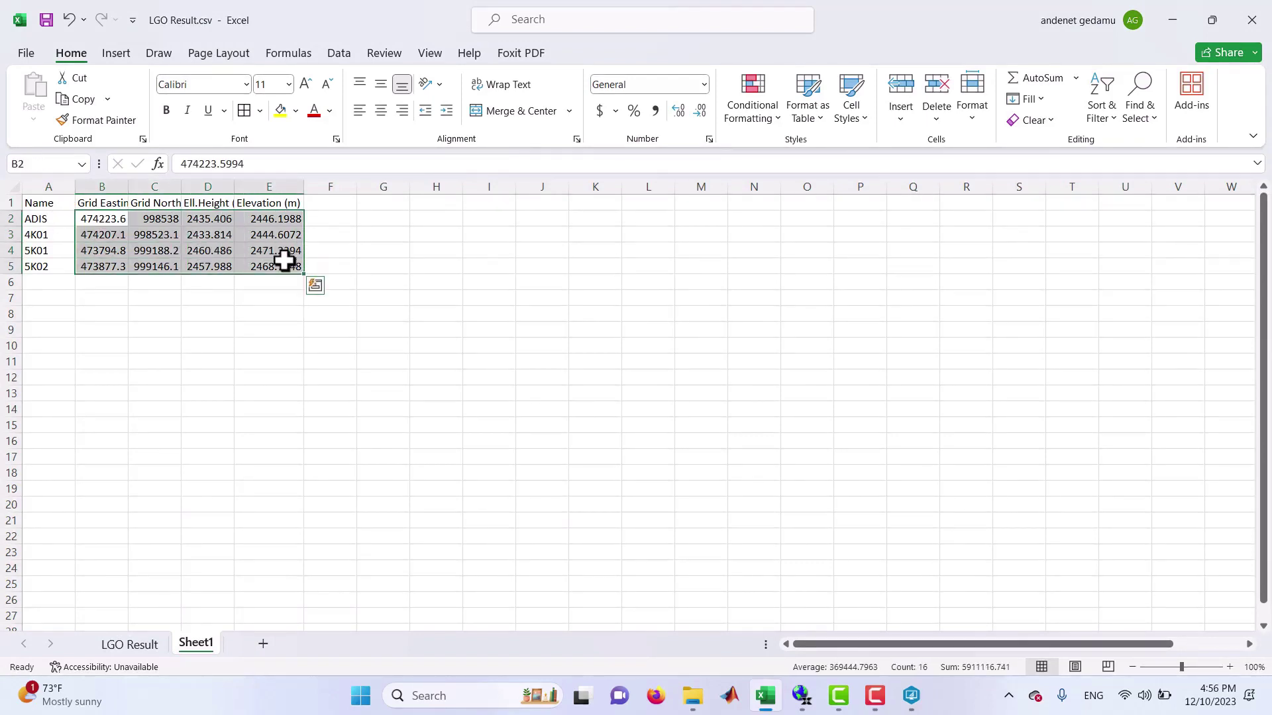
key("ctrl+c")
left_click(132, 646)
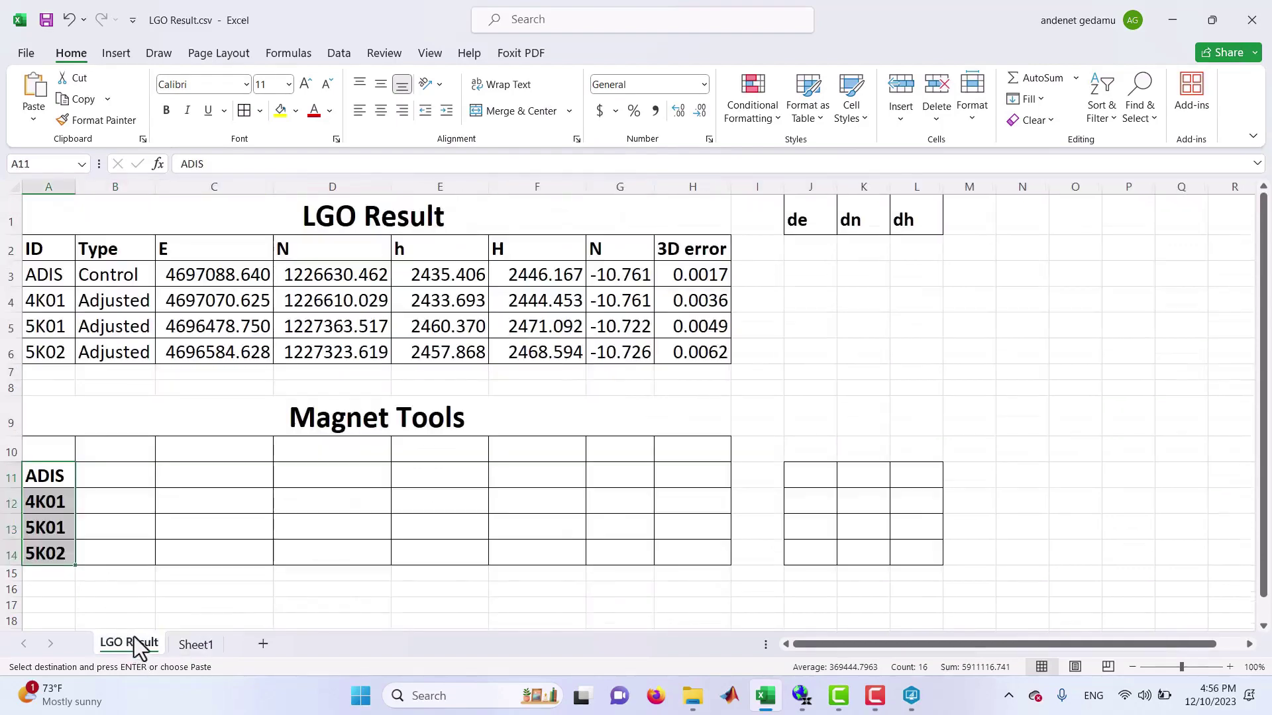
left_click(128, 474)
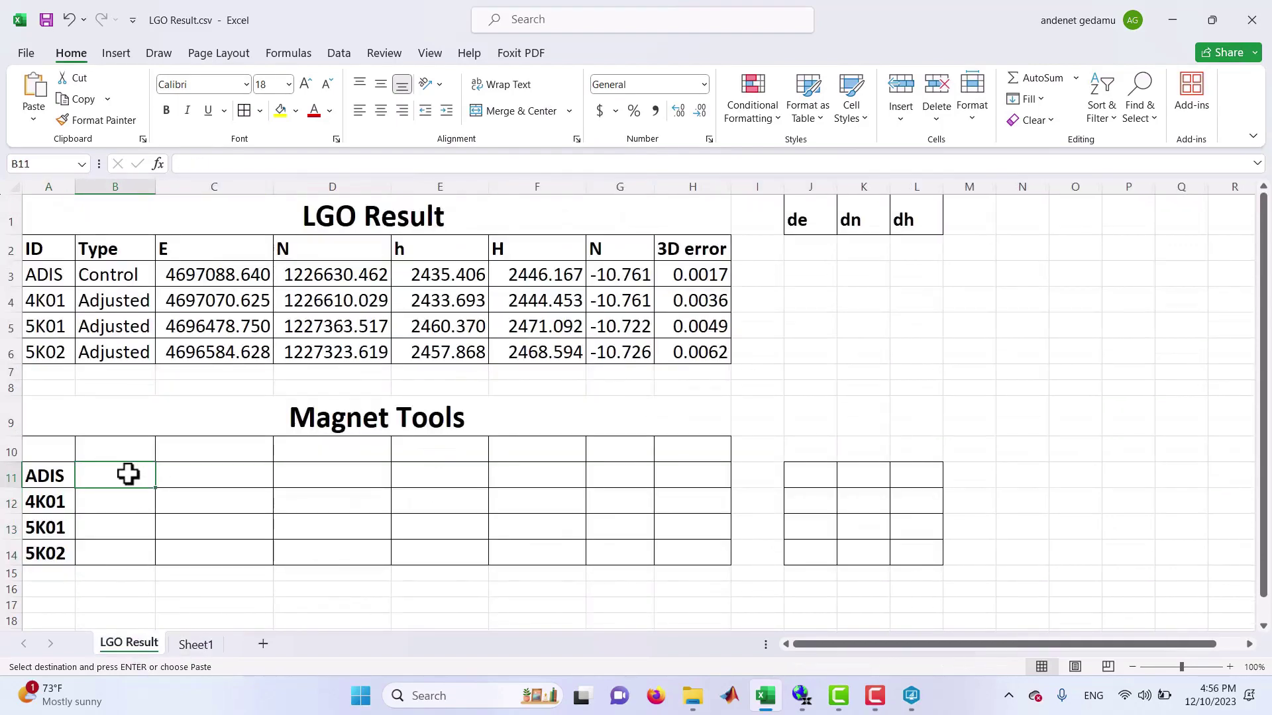
left_click(194, 482)
key("ctrl+v")
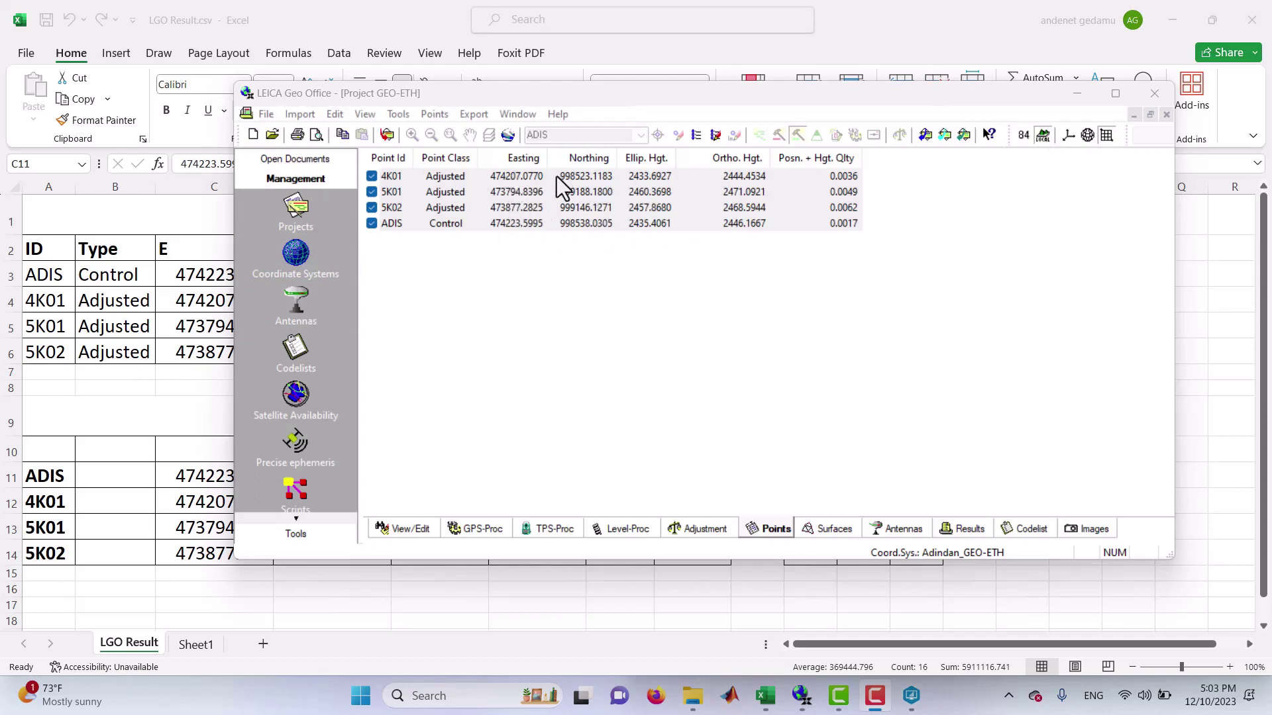
left_click(192, 301)
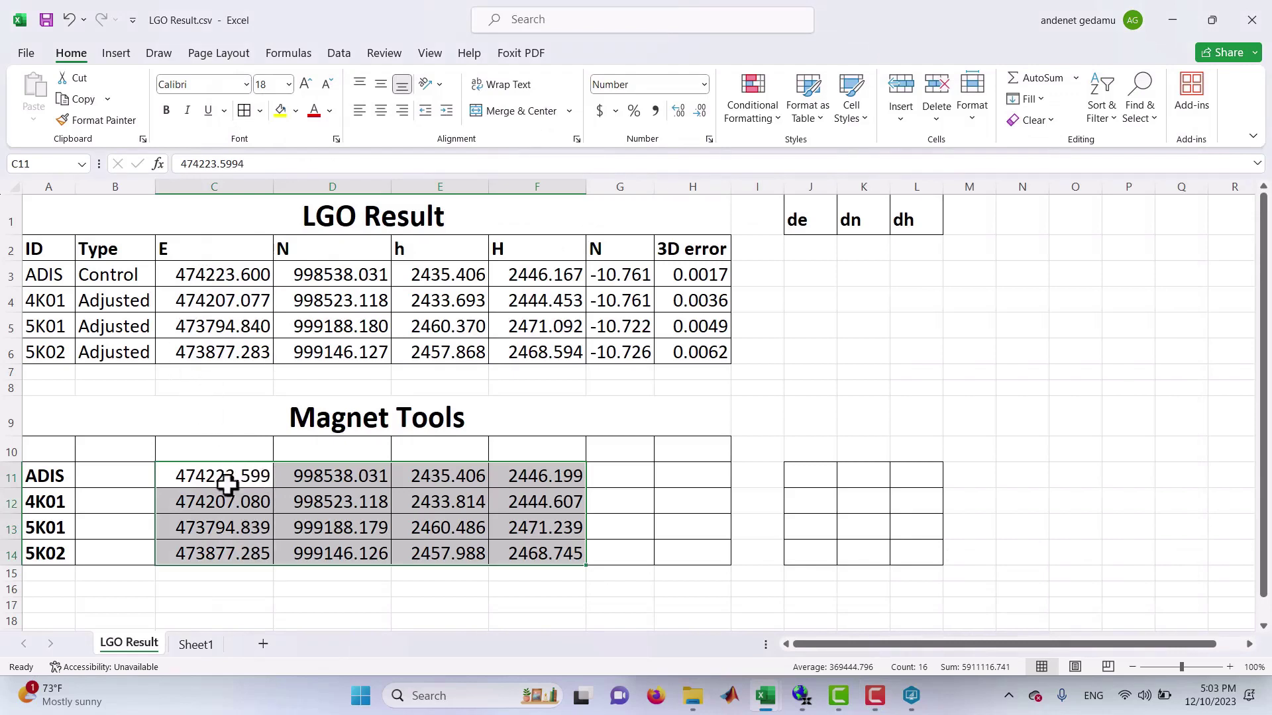
Paste the copied coordinates at C11 and calculate the ADIS easting difference in J11 with =C3-C11
key("ctrl+v")
key("Escape")
left_click(805, 474)
type("=")
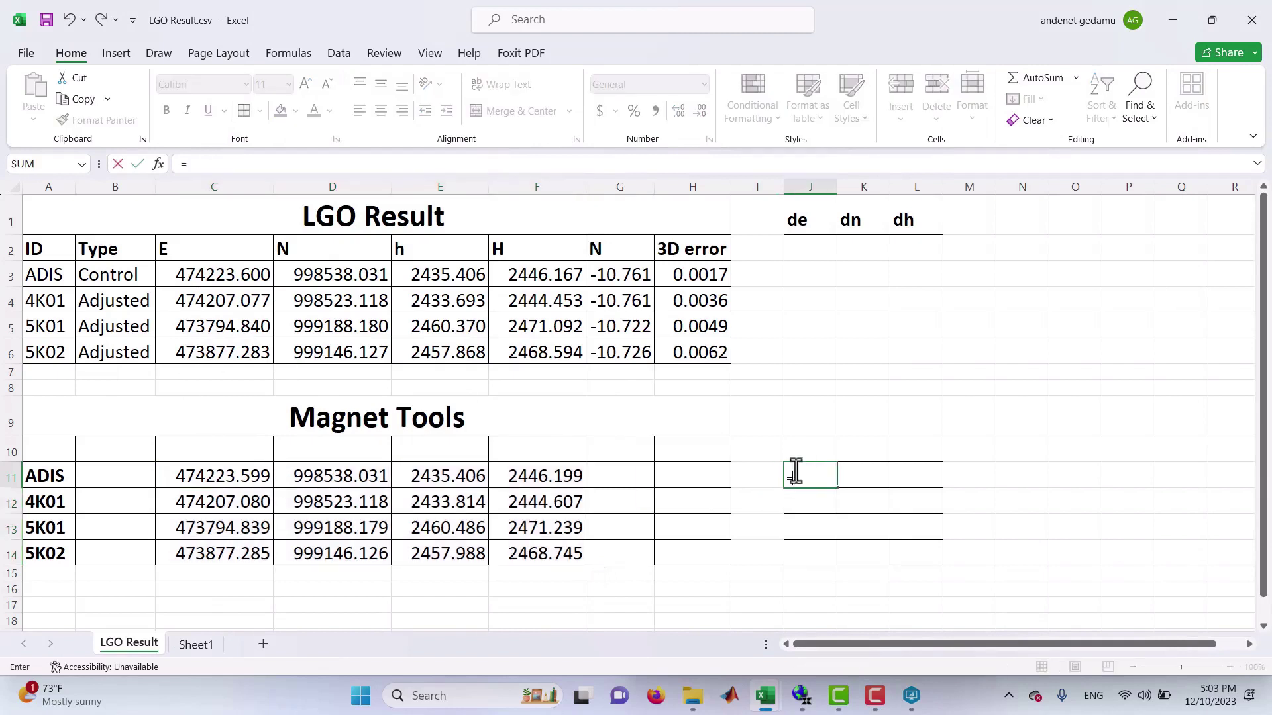
left_click(220, 274)
type("-")
left_click(249, 474)
key("Return")
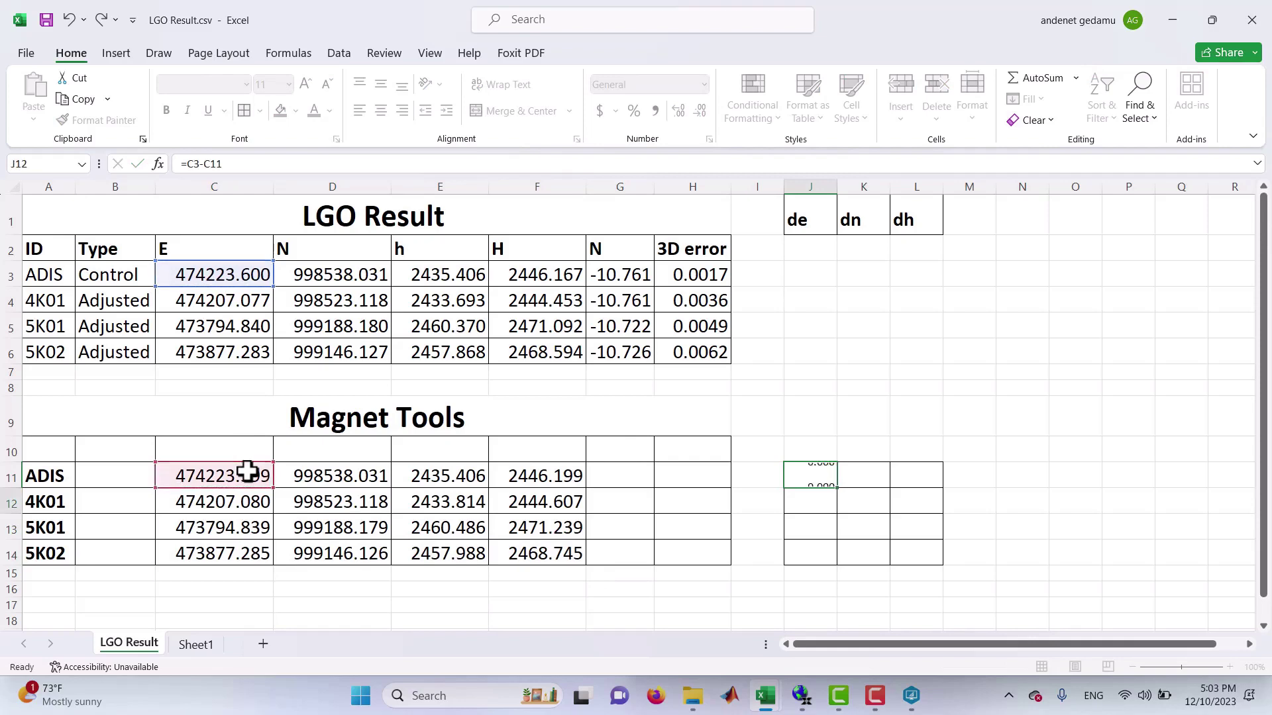
Fill the difference formula from J11 across to L11 and down through row 14
left_click(813, 471)
left_click_drag(836, 488, 929, 477)
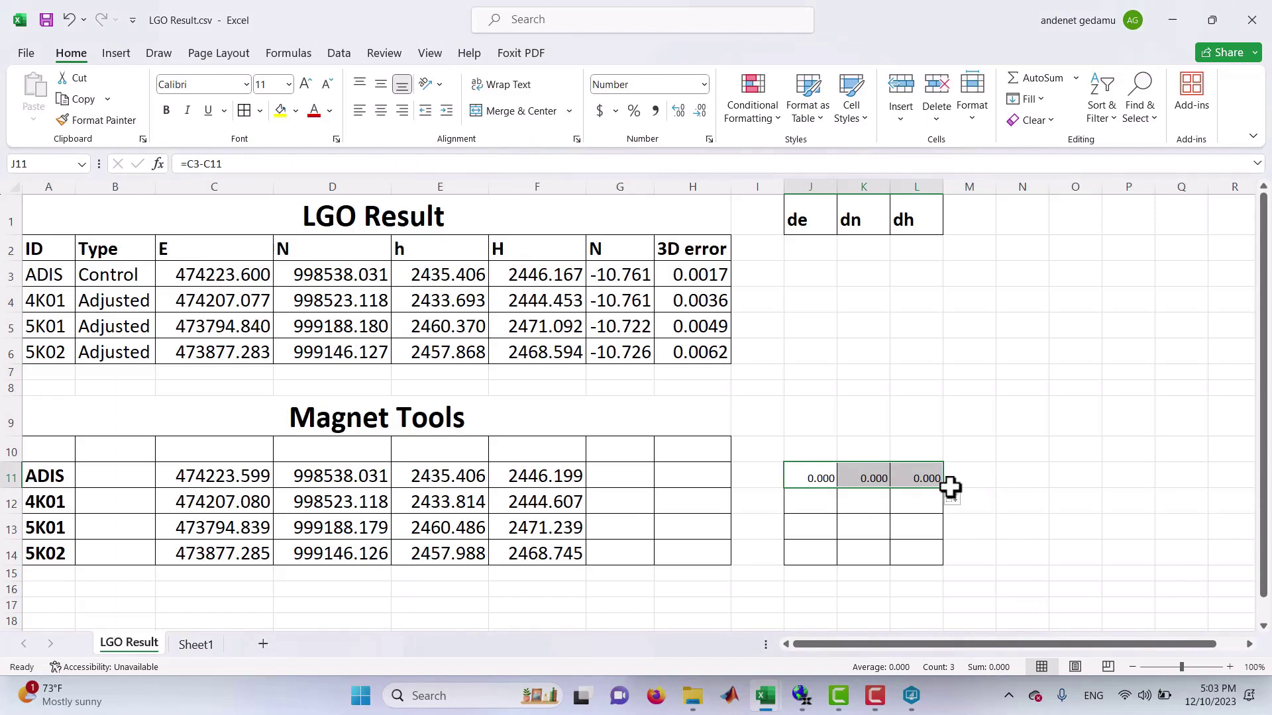
left_click_drag(944, 489, 938, 563)
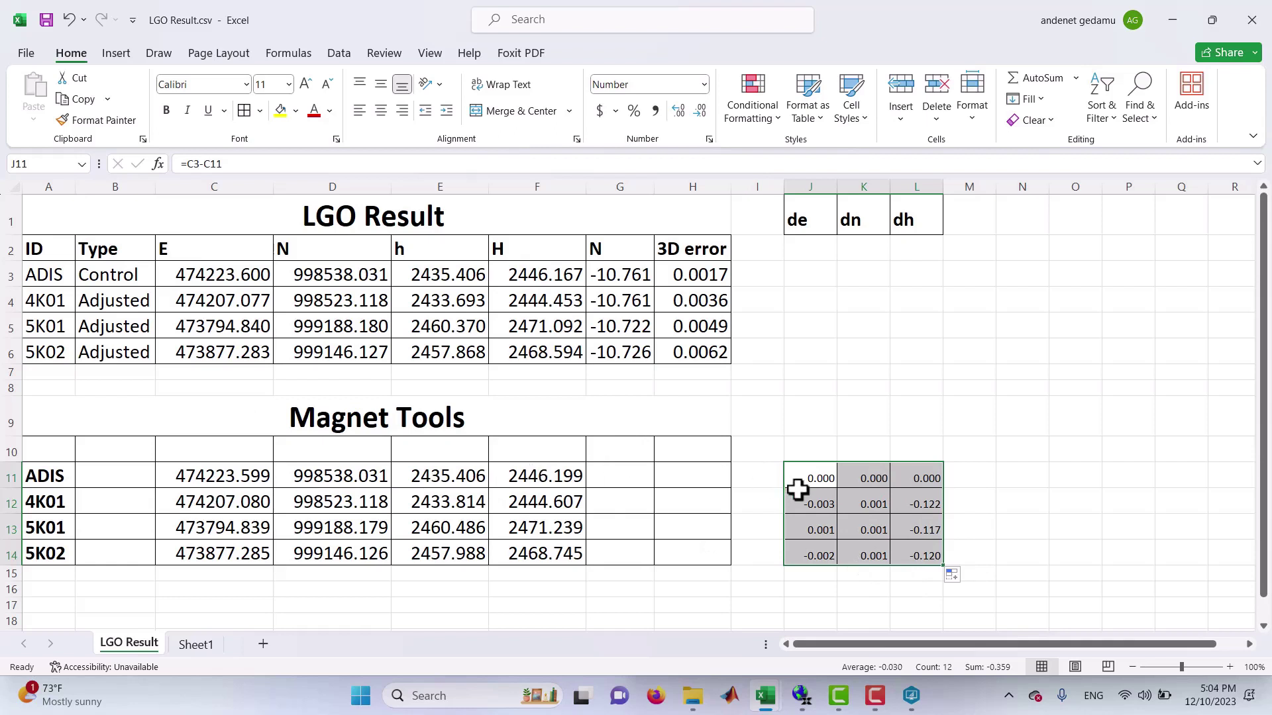
Calculate the orthometric height difference in M11 with =F3-F11 and fill it down to M14
left_click(981, 472)
type("=")
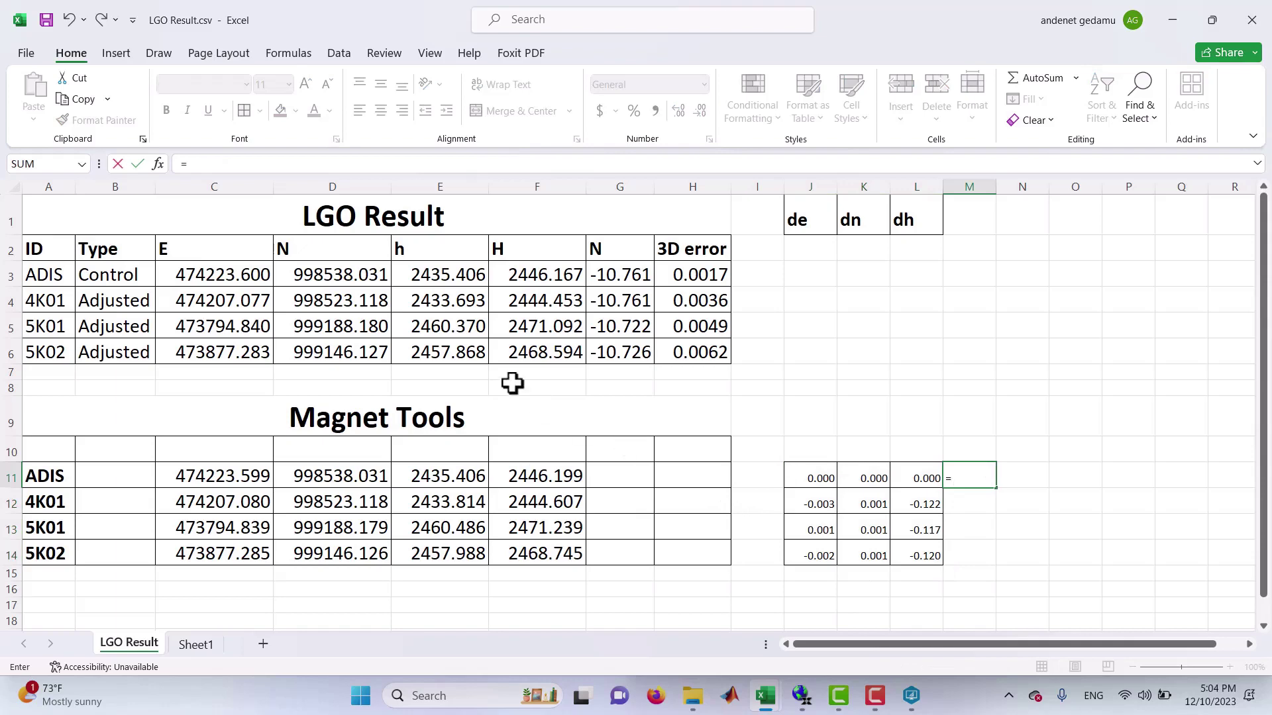
left_click(537, 278)
type("-")
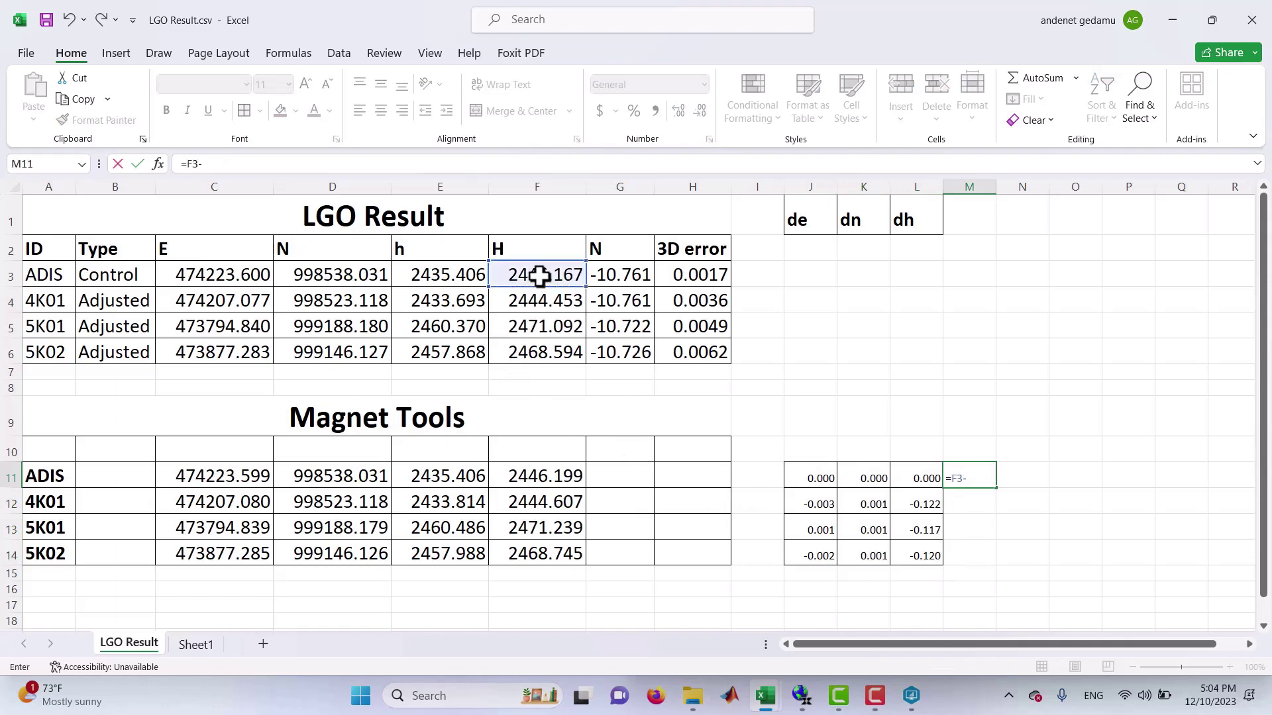
left_click(565, 475)
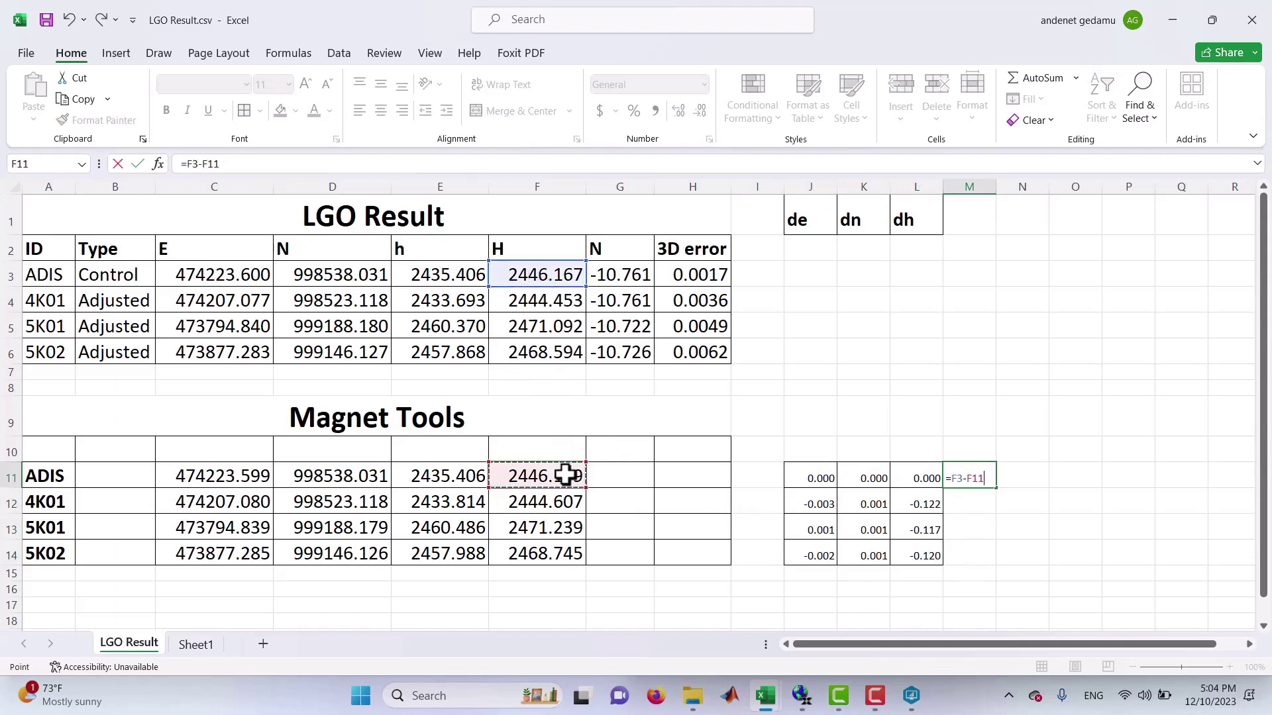
key("Return")
left_click(973, 481)
left_click_drag(995, 490, 992, 564)
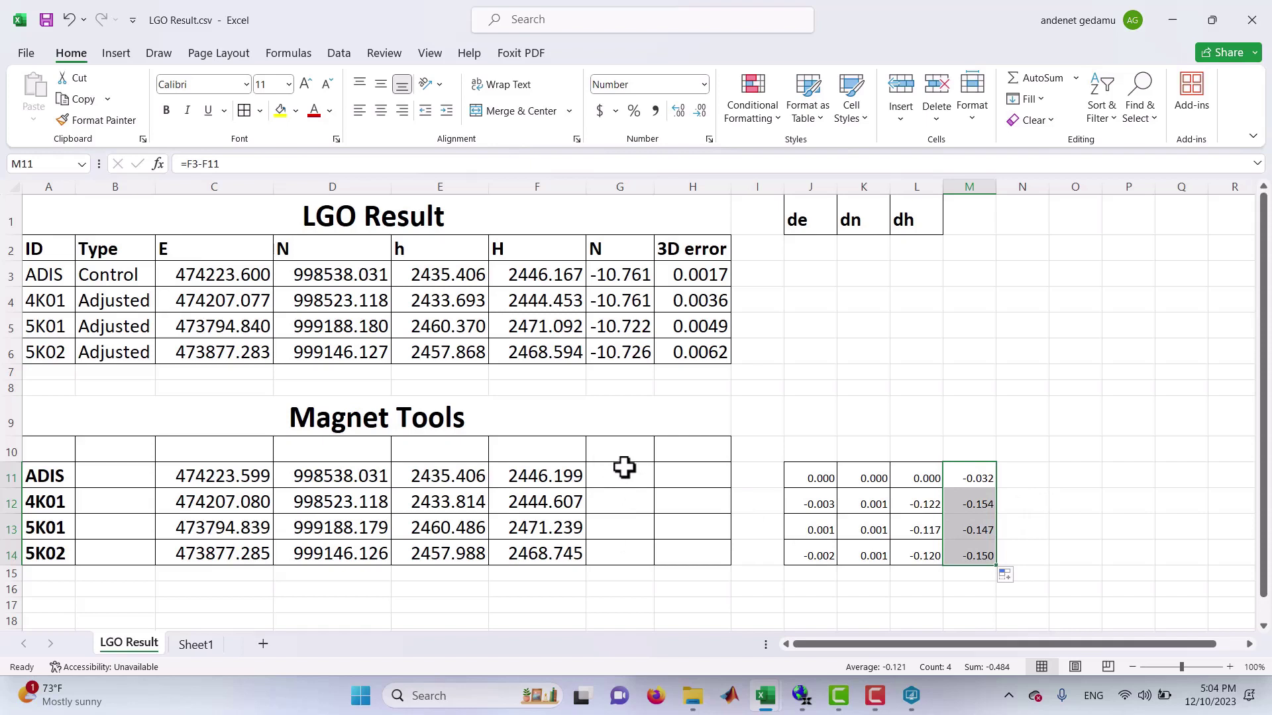
Switch to MAGNET Tools and check the projection, datum and geoid in the job's coordinate system configuration, leaving the settings as they are
left_click(911, 696)
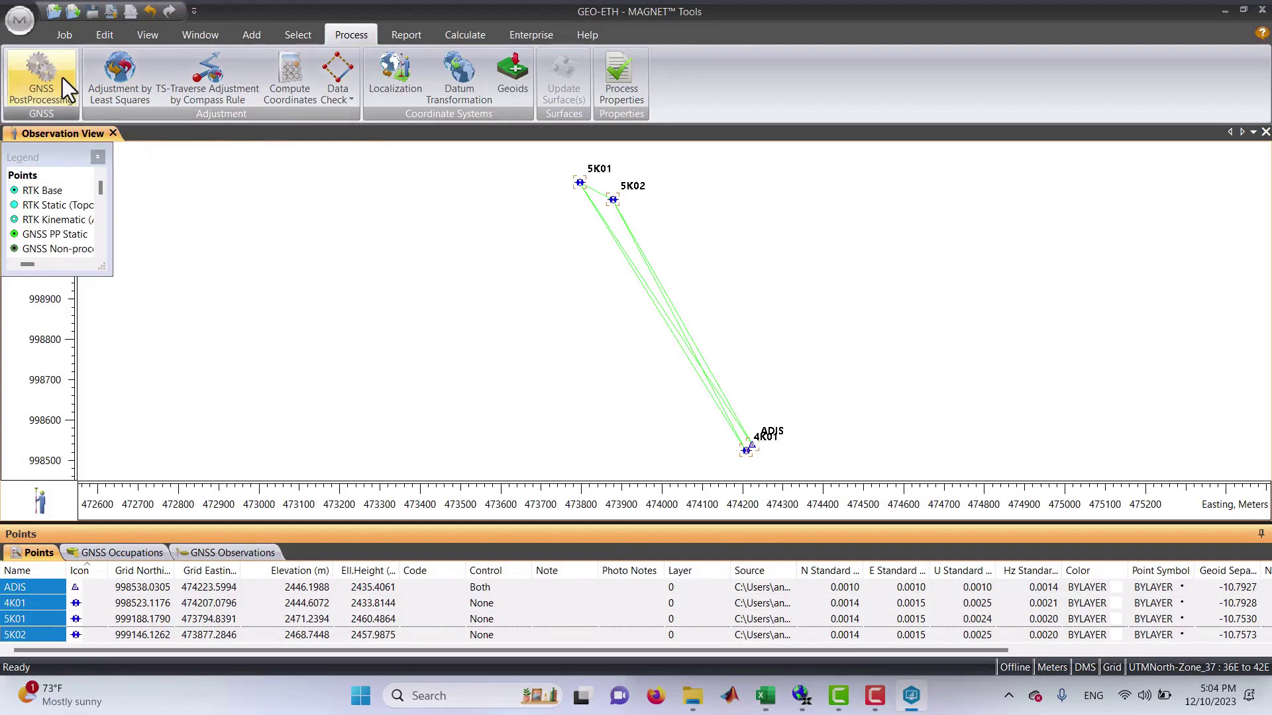
left_click(51, 37)
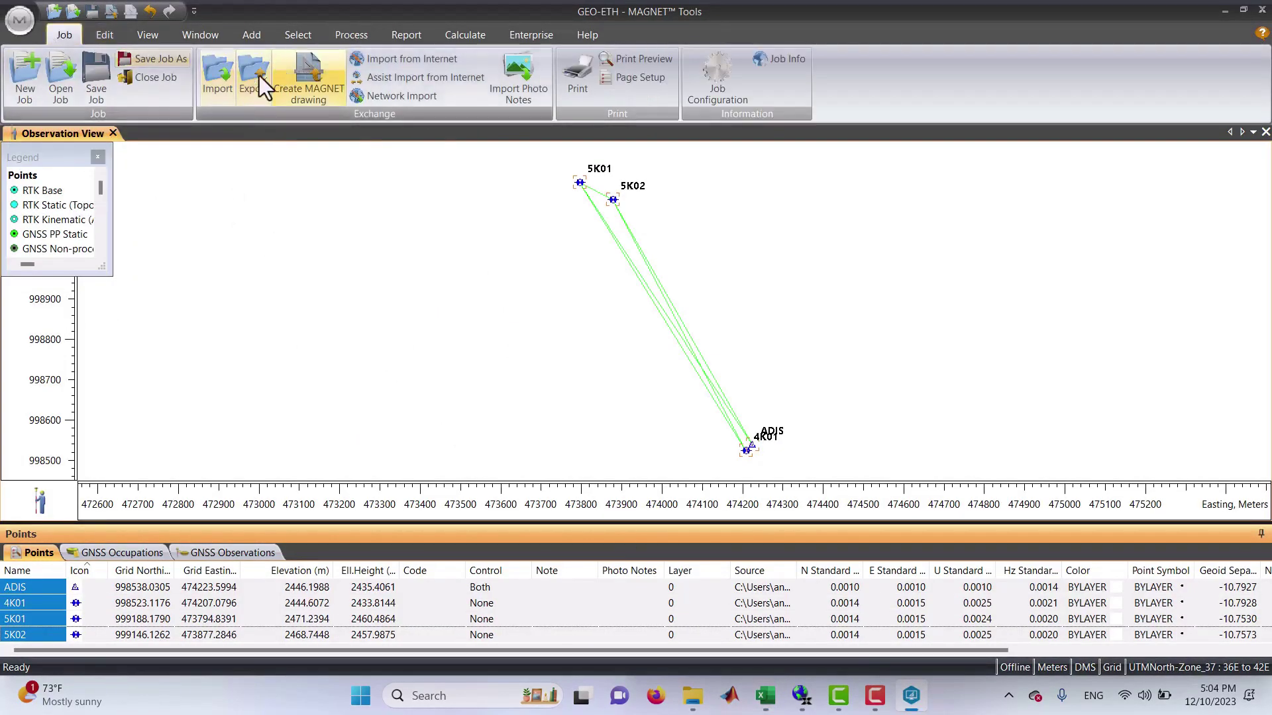
left_click(690, 73)
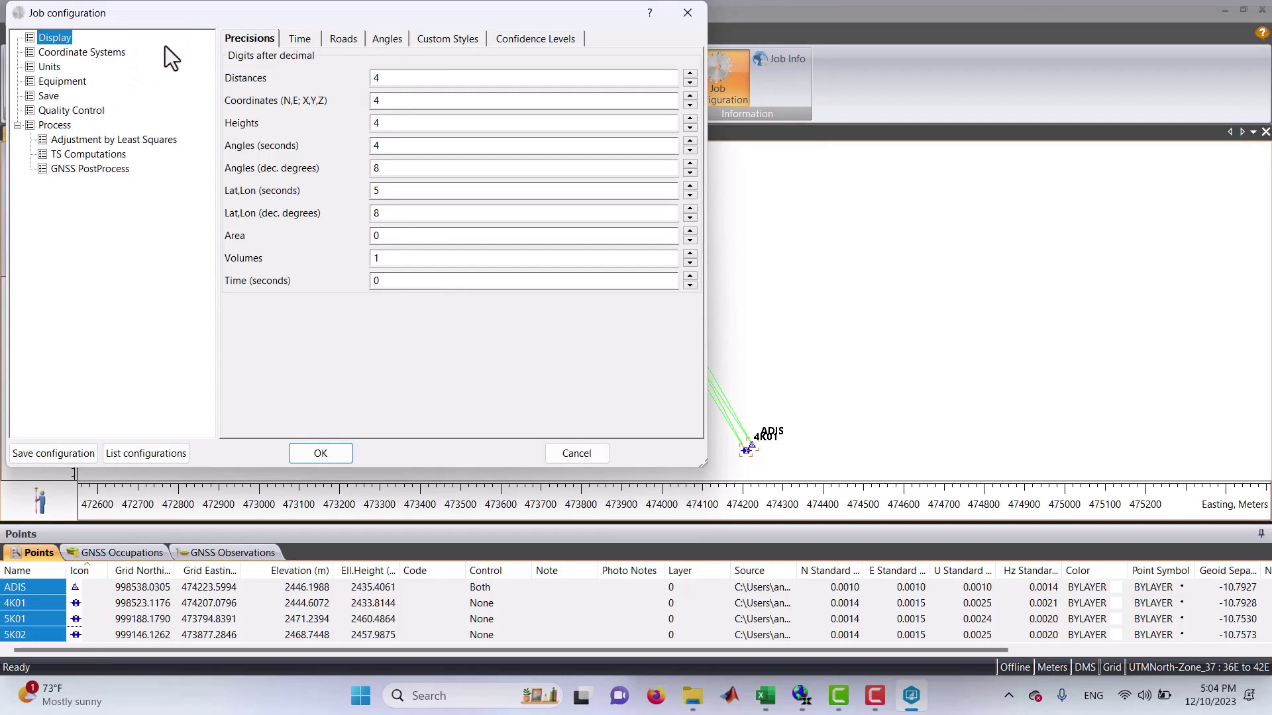
left_click(69, 52)
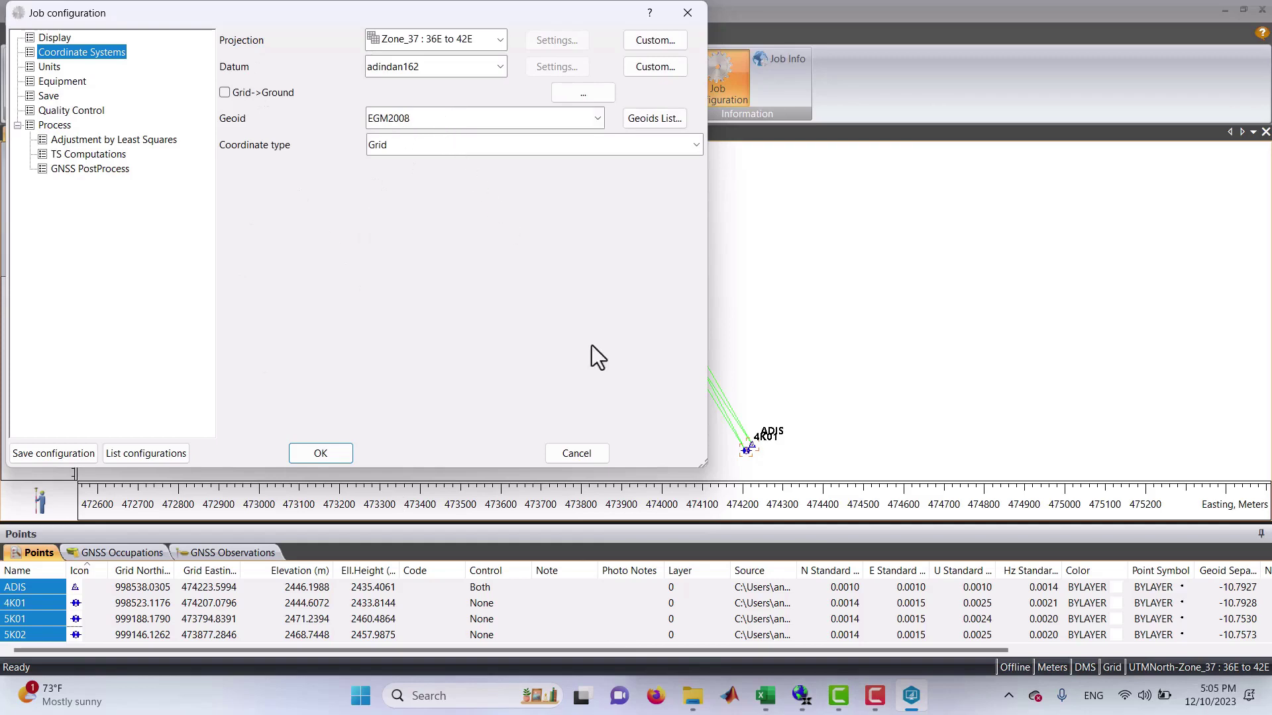
left_click(588, 450)
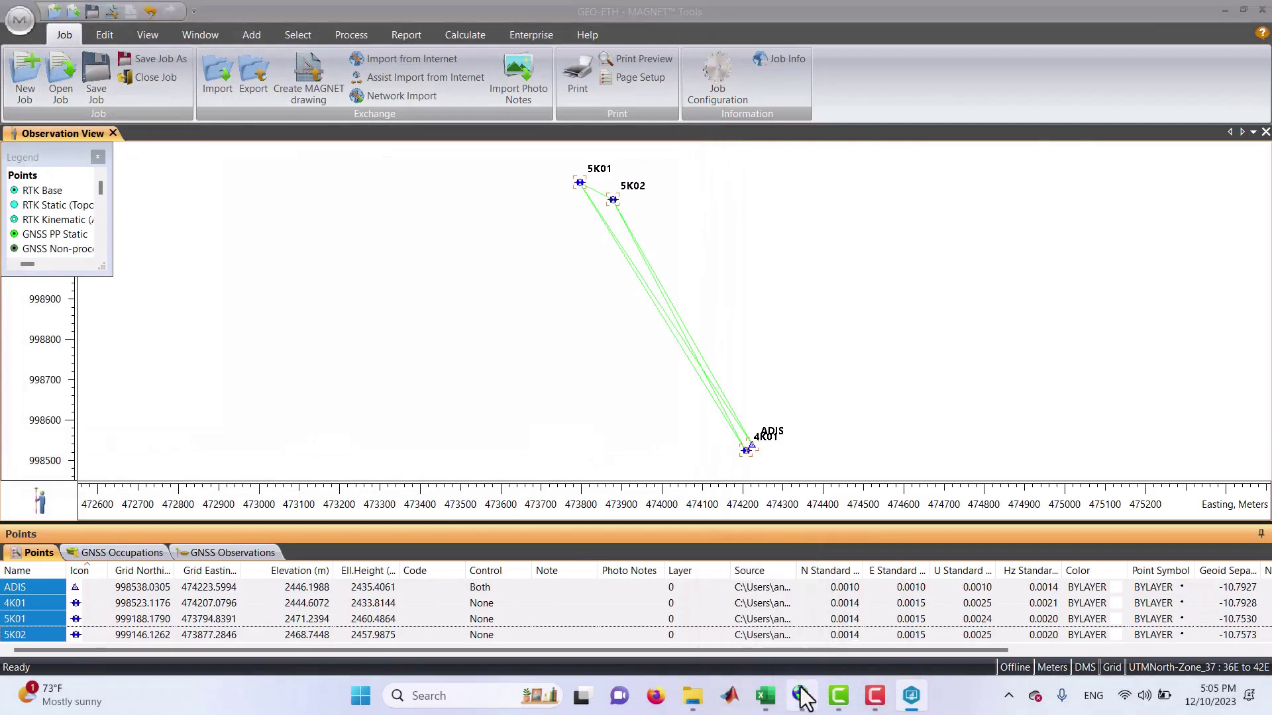
Switch to LEICA Geo Office, inspect the geoid model listed in the coordinate system management, and minimize the window
left_click(801, 695)
left_click(303, 266)
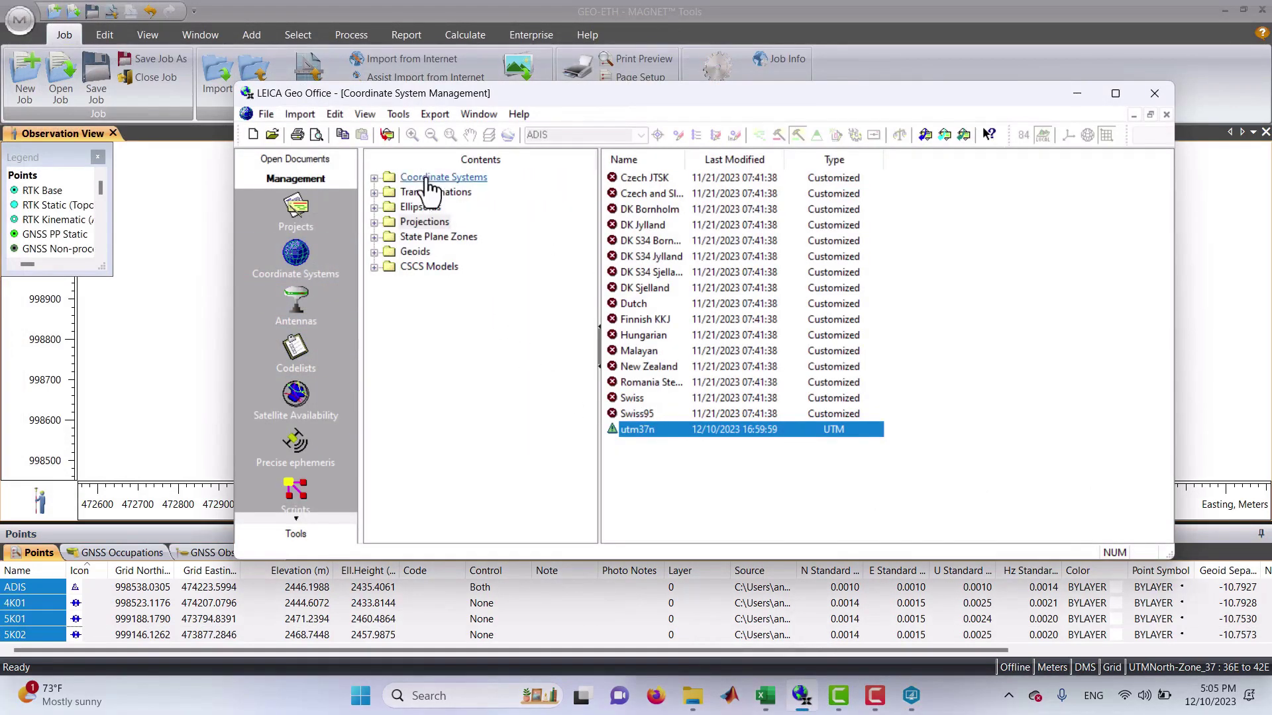
left_click(415, 252)
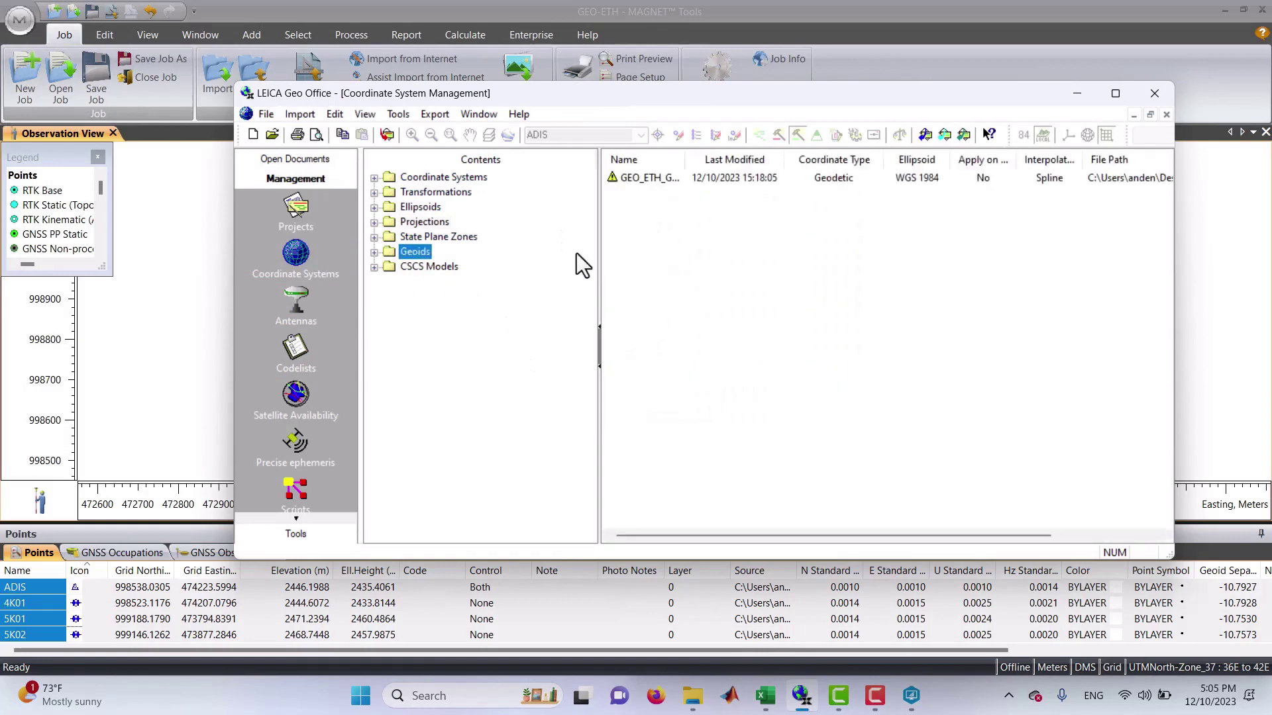
left_click(657, 182)
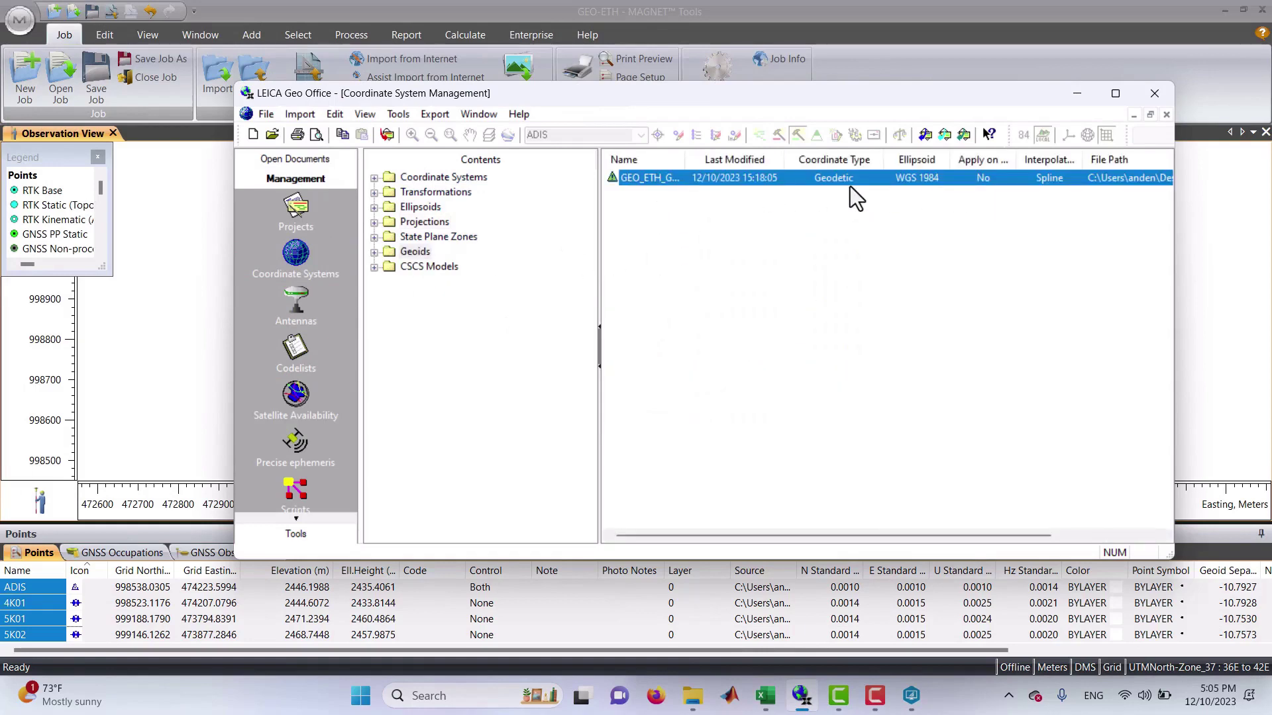
left_click(1093, 95)
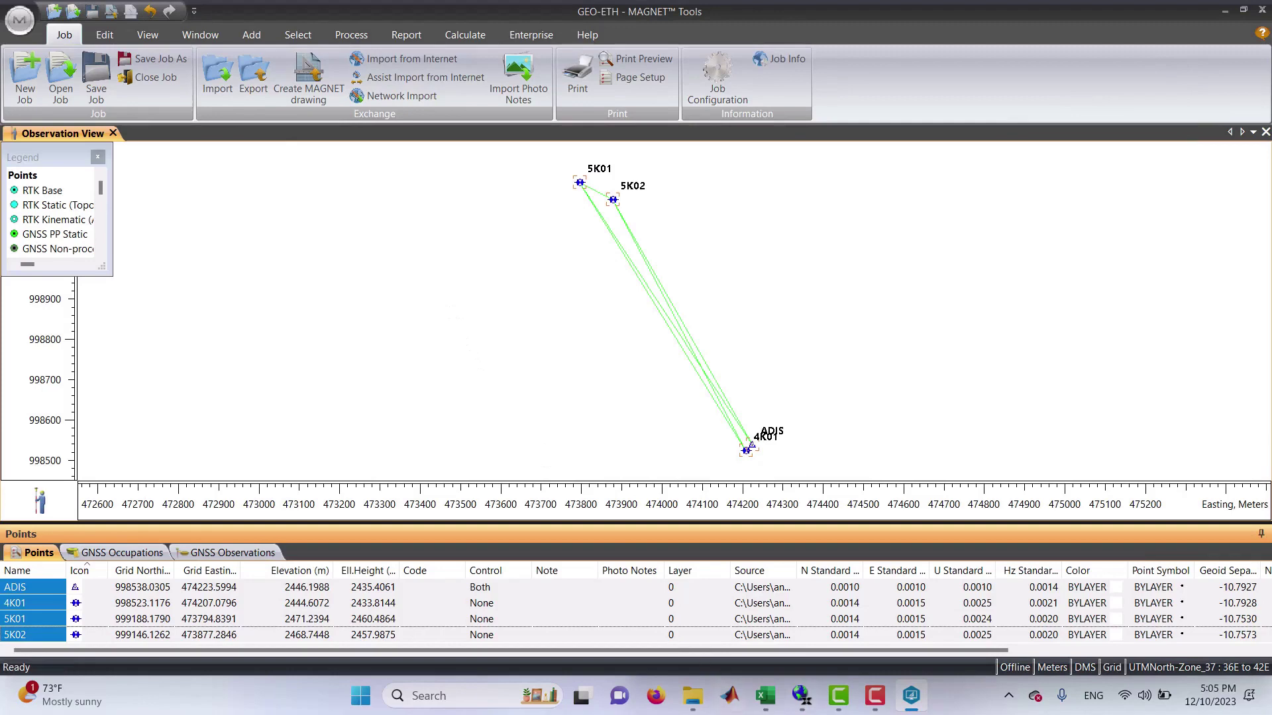
Return to the LGO Result.csv workbook in Excel and review the coordinate and height differences
left_click(761, 696)
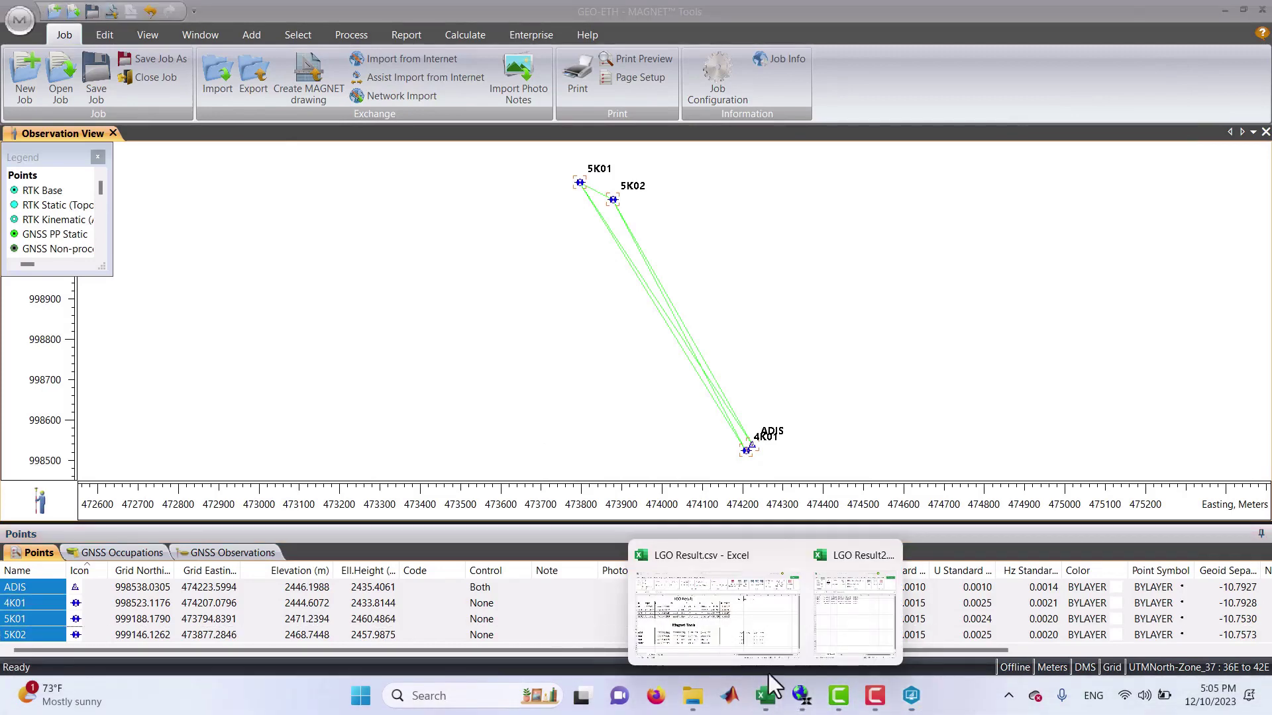
left_click(840, 621)
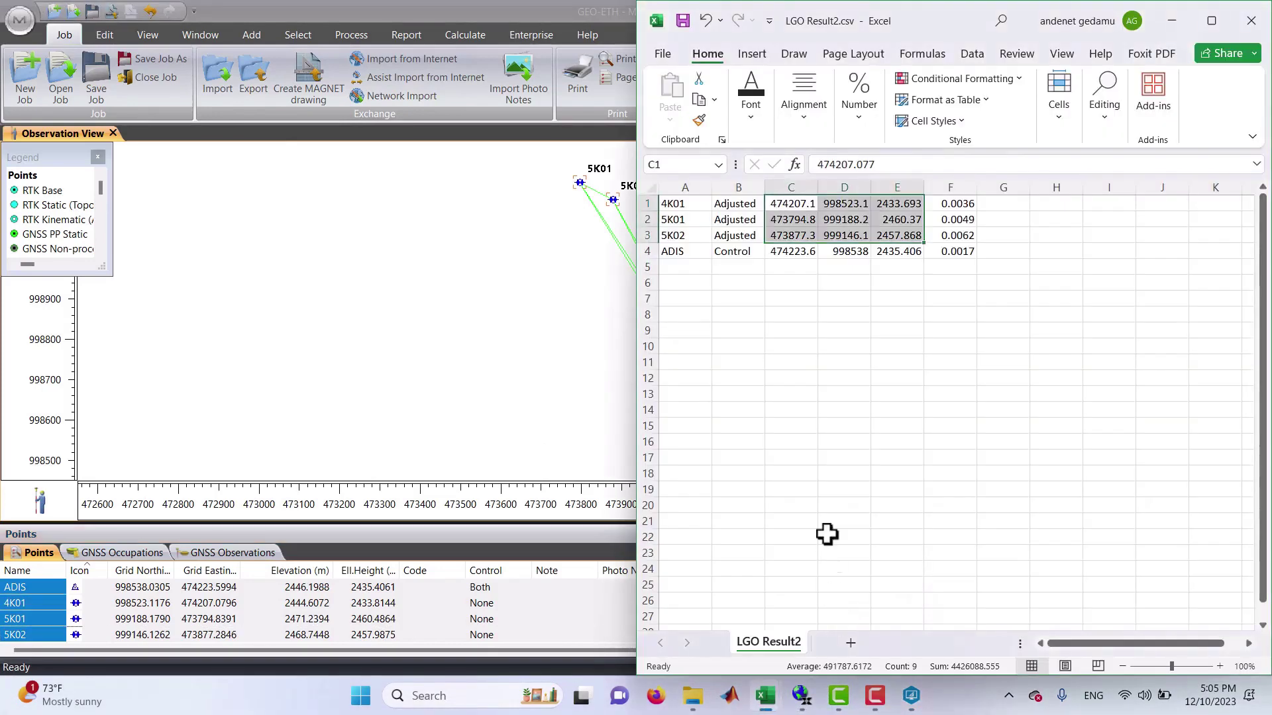
left_click(768, 697)
left_click(706, 628)
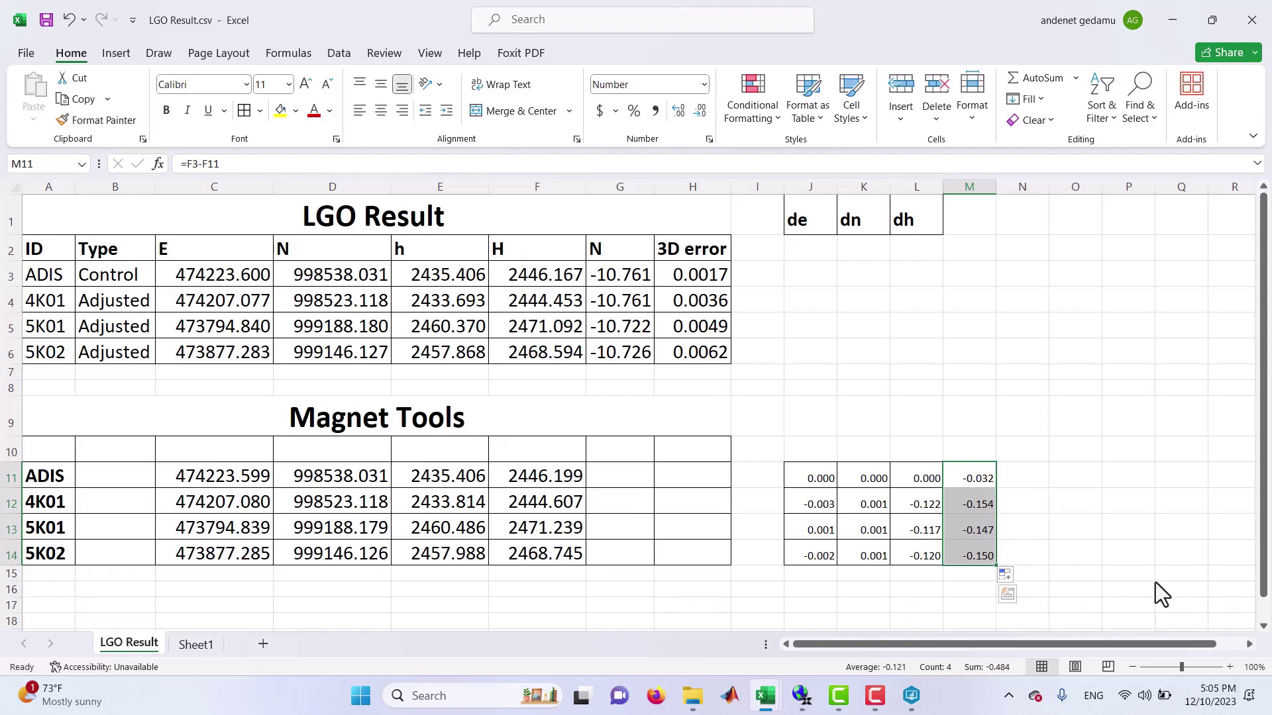
key("alt+Tab")
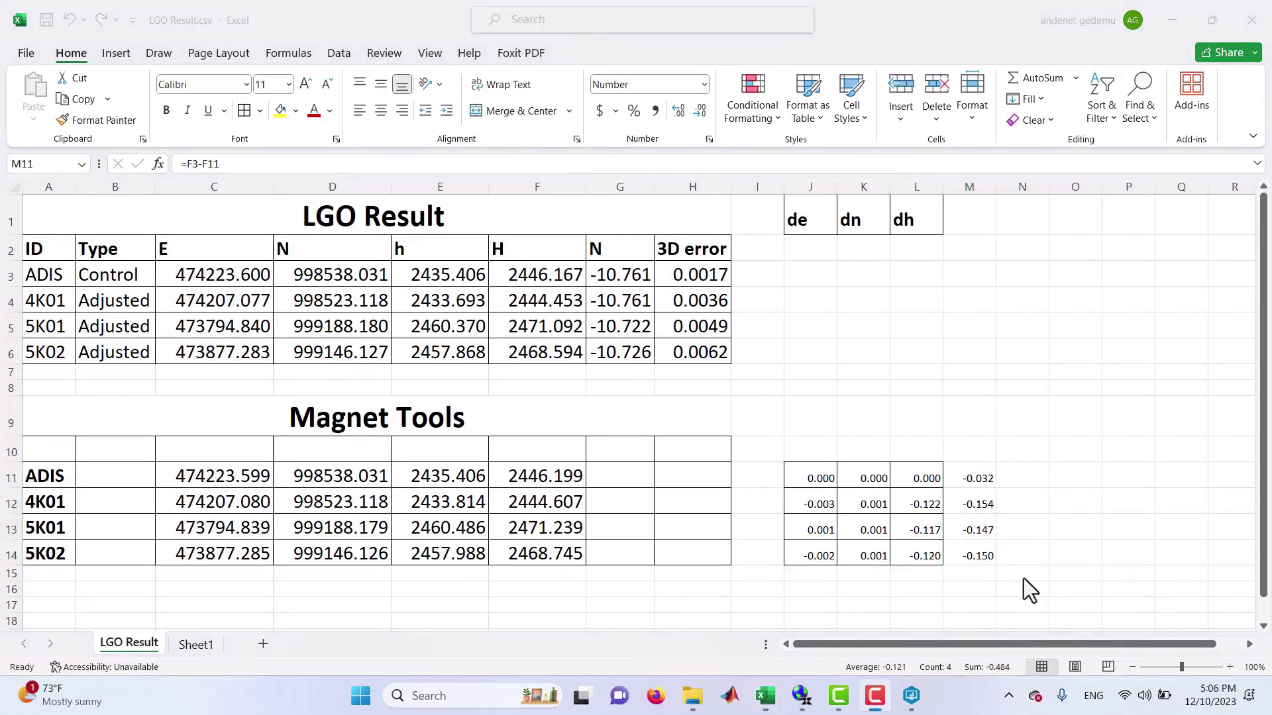